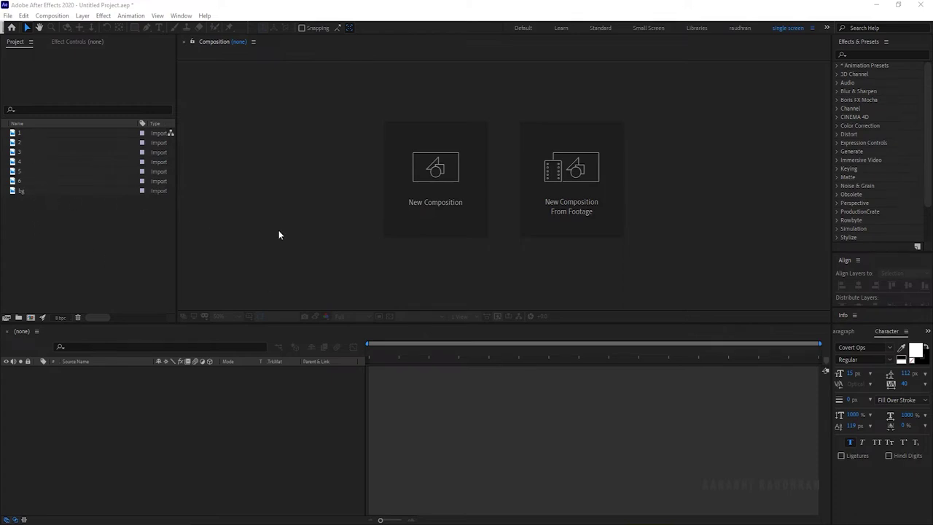
Step: Create a 10-second 1920 × 1080 composition named bg ph at 30 fps and place the bg image in it
click(31, 318)
text(bg ph)
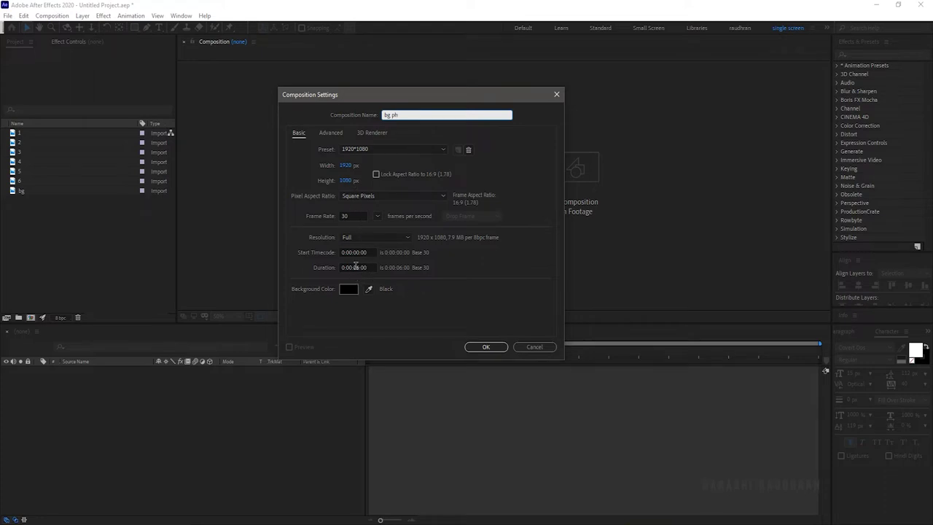
click(356, 267)
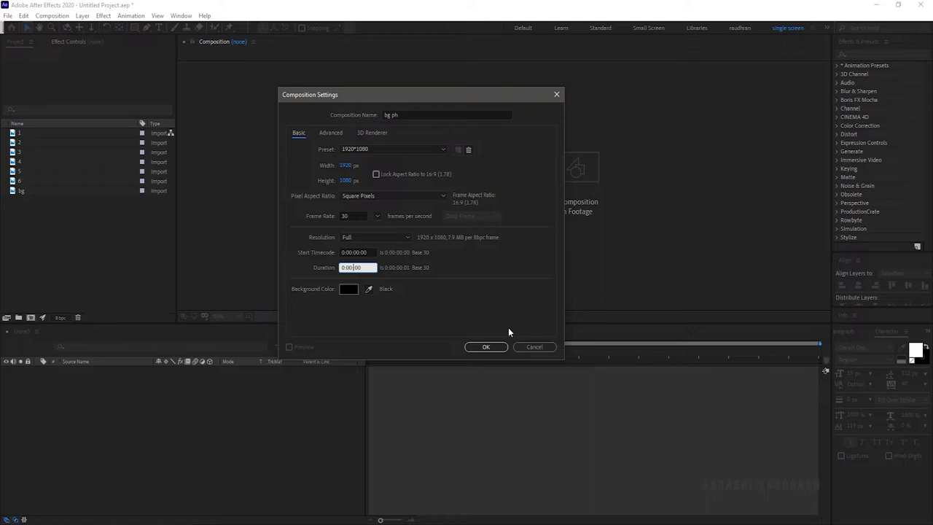
key(Return)
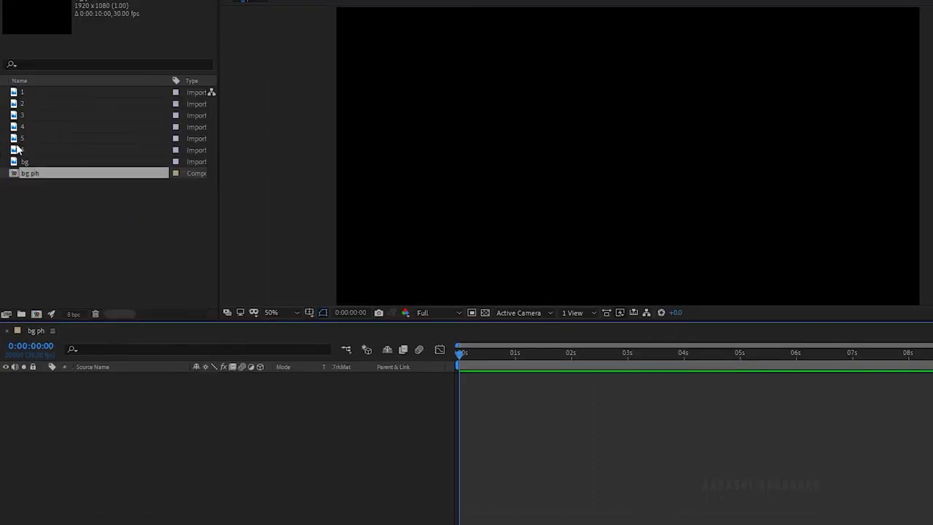
drag(24, 164, 118, 410)
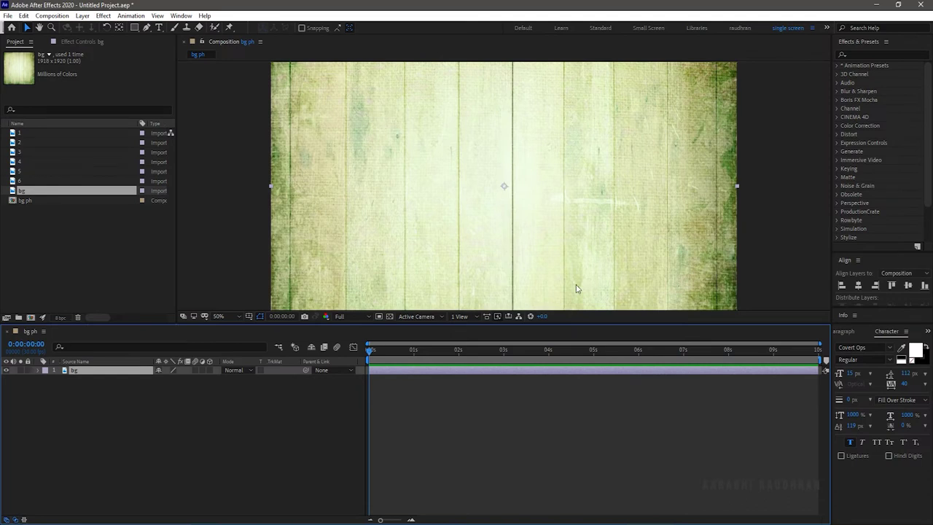
Step: Find the Curves effect and apply it to the bg layer
click(860, 54)
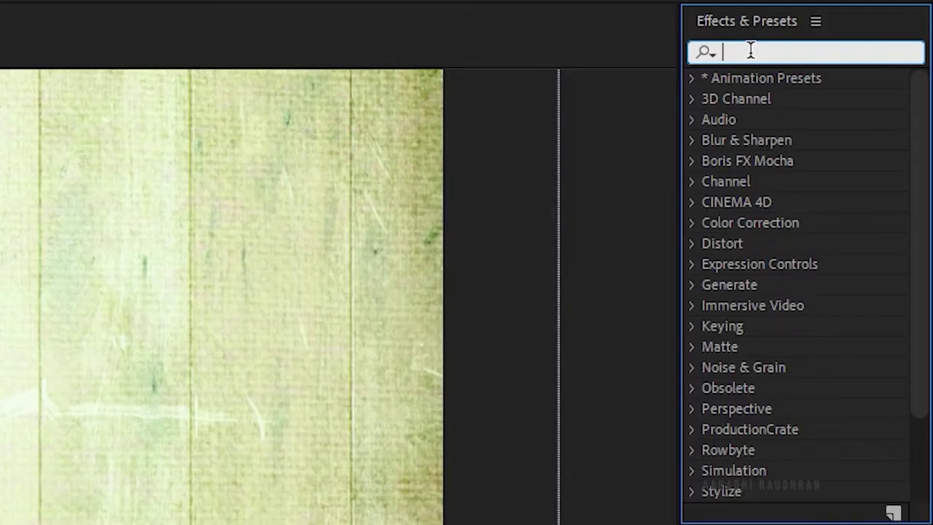
text(curves)
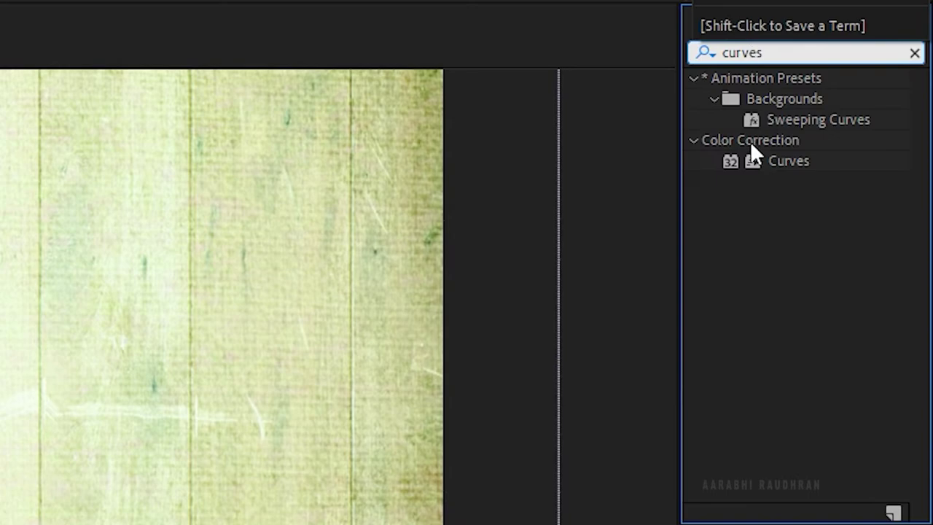
drag(784, 162, 111, 376)
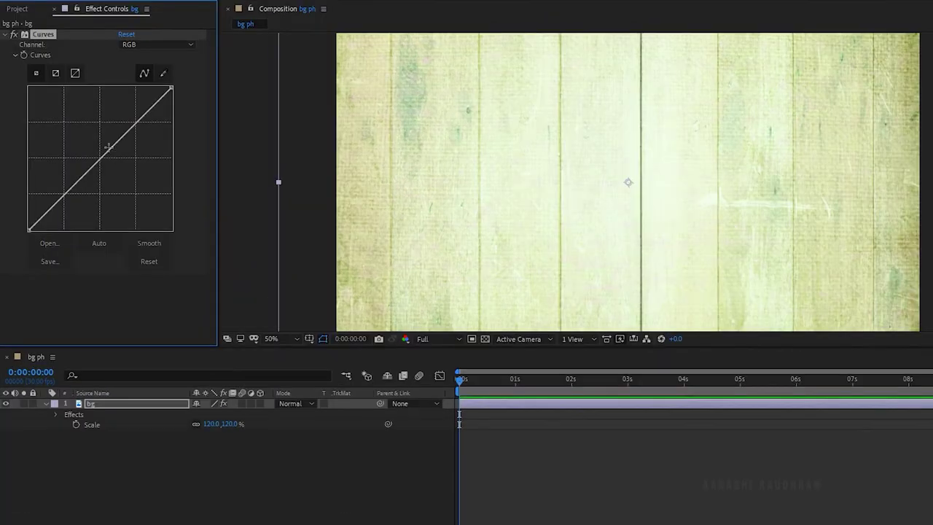
Step: Darken the bg layer by bending its RGB curve downward, and lower the Green and Red channel curves slightly
drag(86, 160, 104, 169)
click(128, 72)
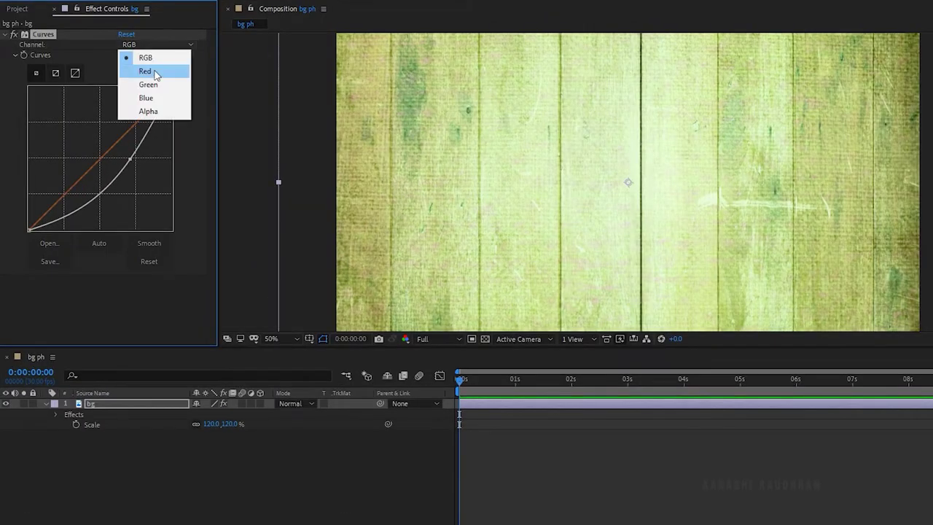
click(153, 84)
click(162, 46)
click(152, 71)
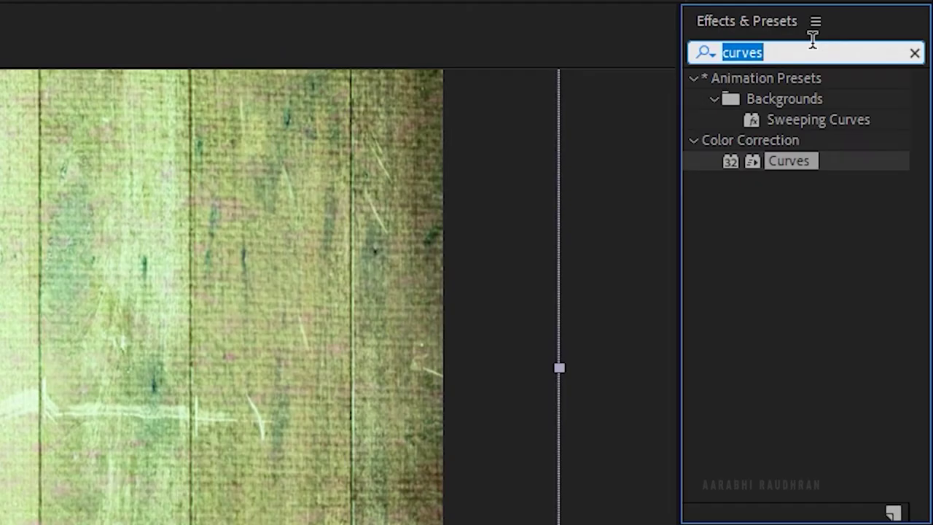
Step: Apply the Tint effect to the bg layer and set its unlinked scale to 111, 55%
text(tintt)
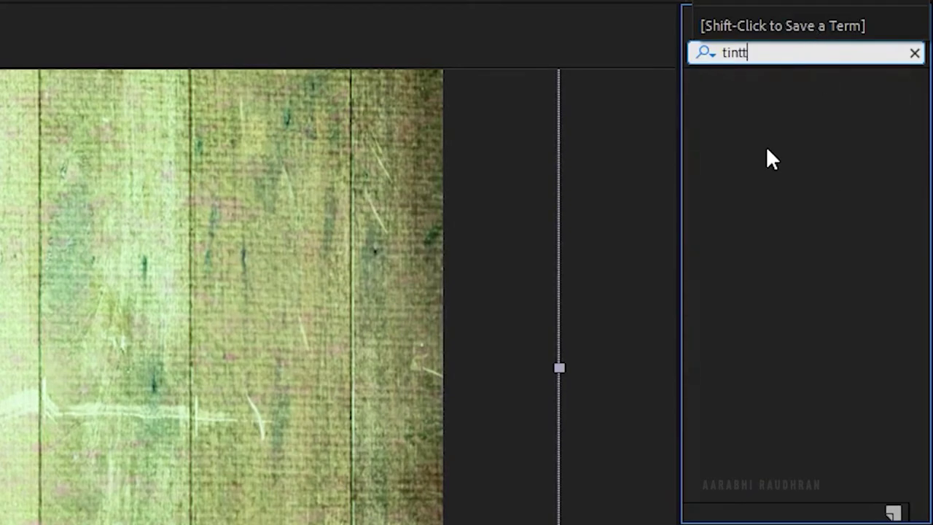
key(BackSpace)
double_click(778, 160)
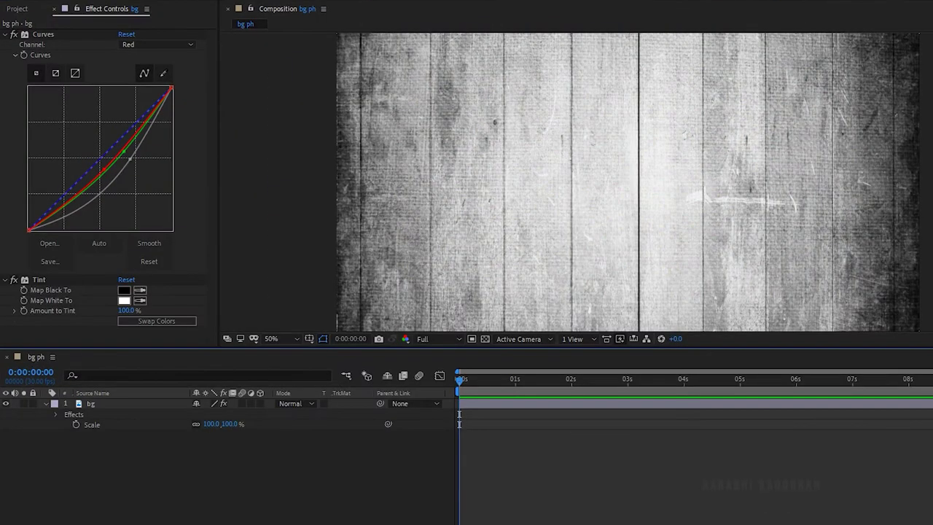
click(196, 424)
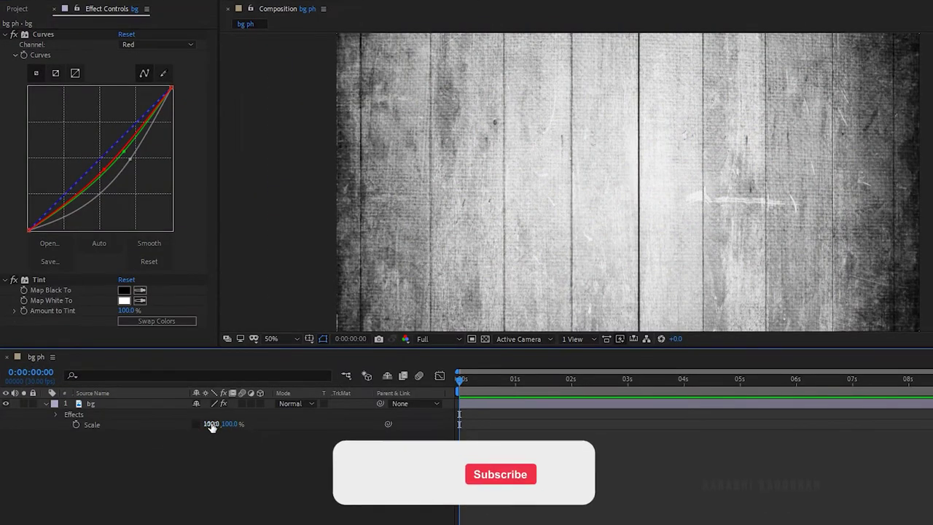
drag(232, 424, 210, 427)
Step: Add an adjustment layer above bg and rename it vignette
right_click(281, 482)
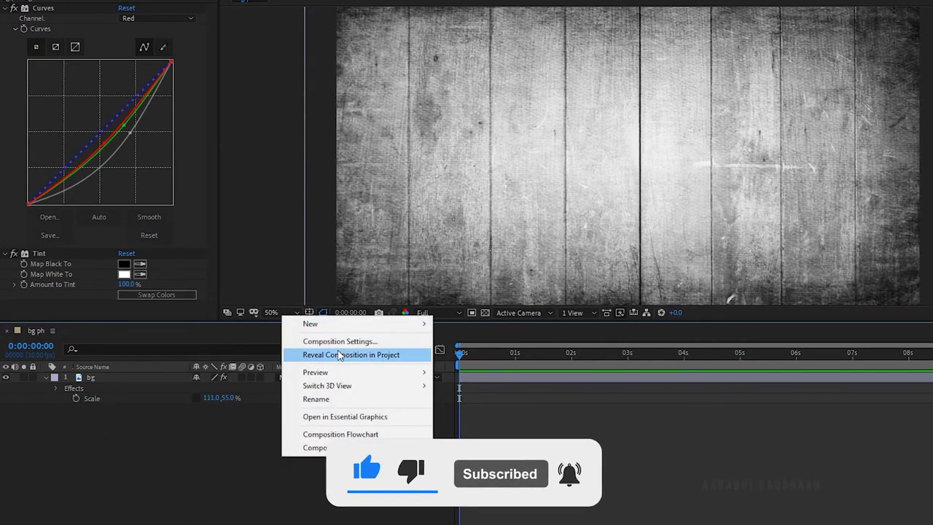
mouse_move(344, 352)
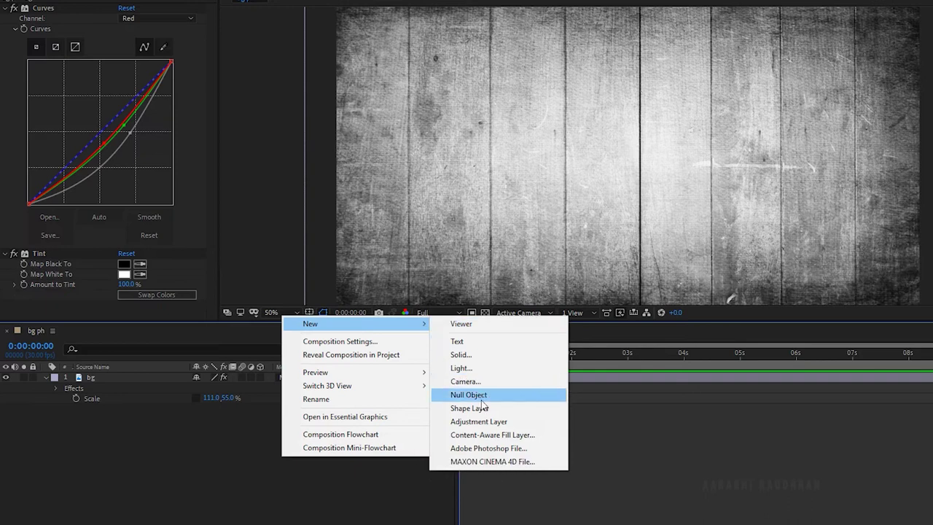
click(478, 421)
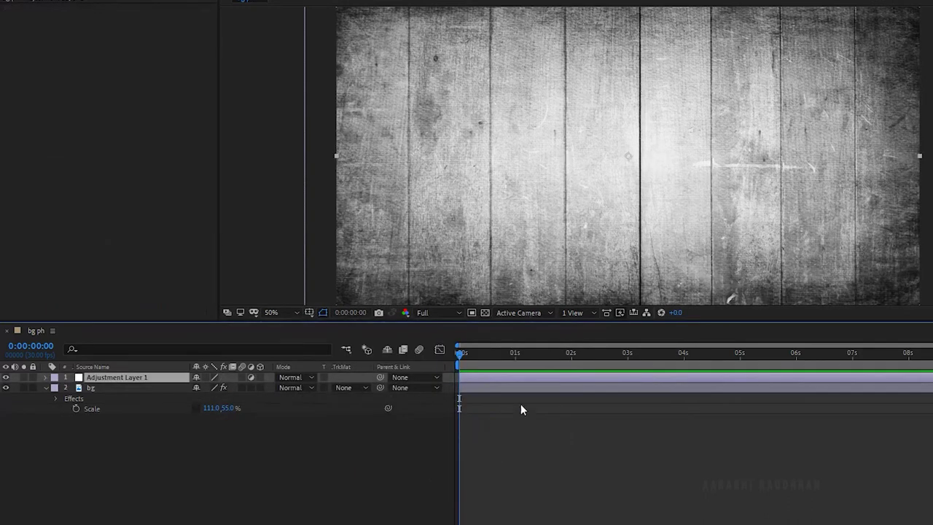
right_click(104, 369)
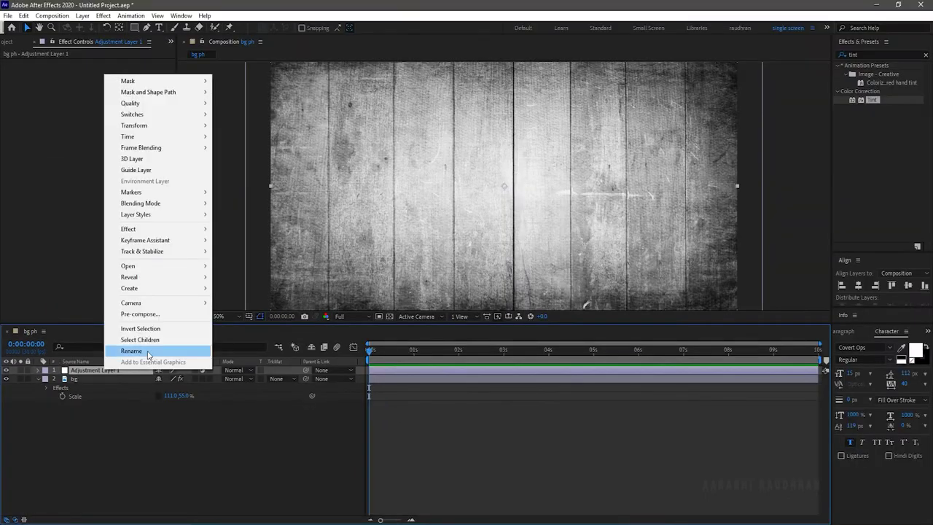
click(131, 351)
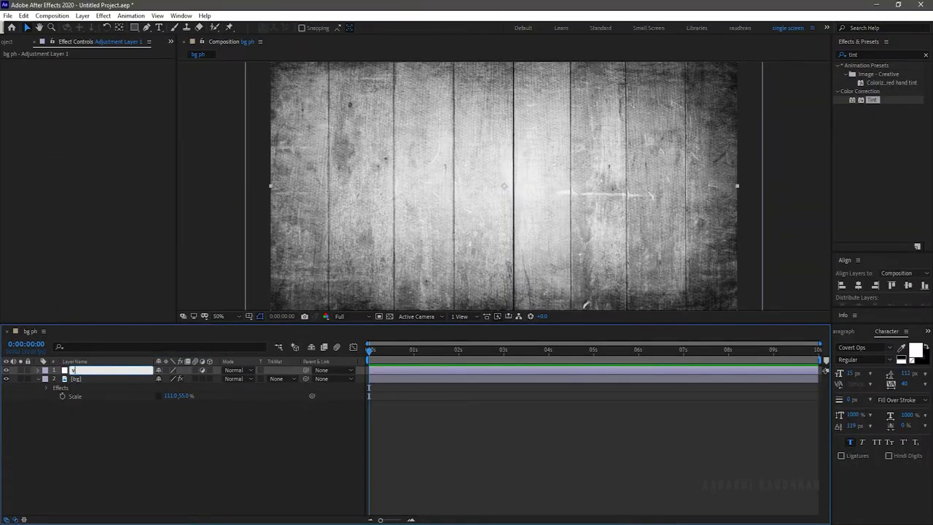
key(Return)
Step: Apply CC Vignette to the vignette layer and increase its amount to darken the edges
click(876, 53)
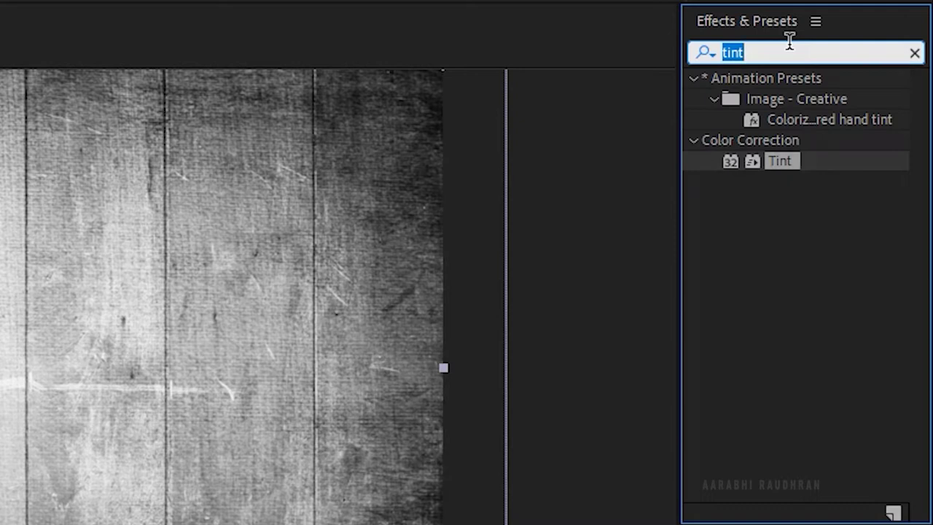
text(vignette)
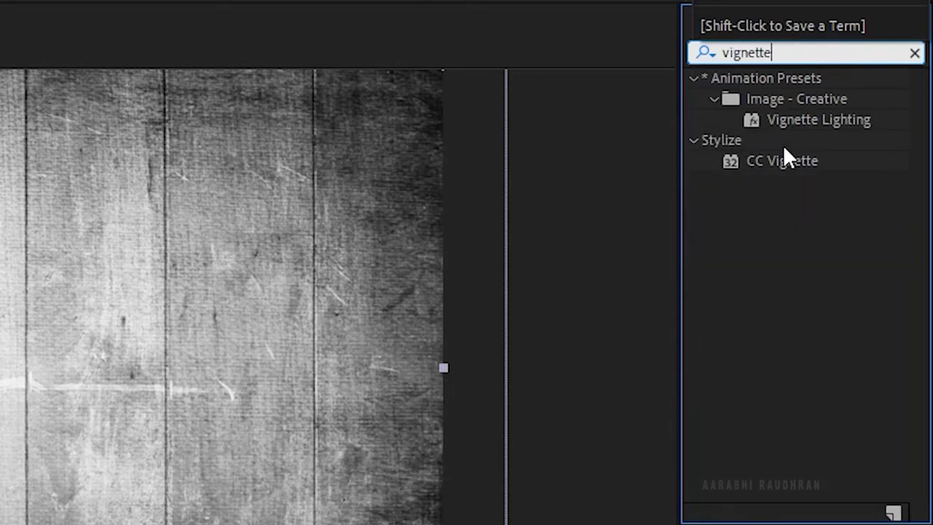
drag(784, 159, 51, 423)
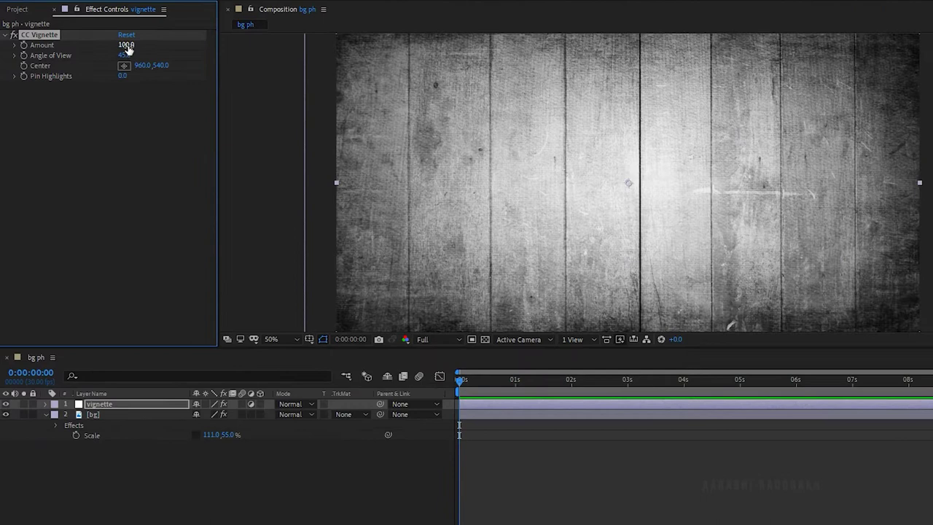
mouse_move(127, 48)
mouse_down()
mouse_move(152, 49)
mouse_move(138, 55)
mouse_up()
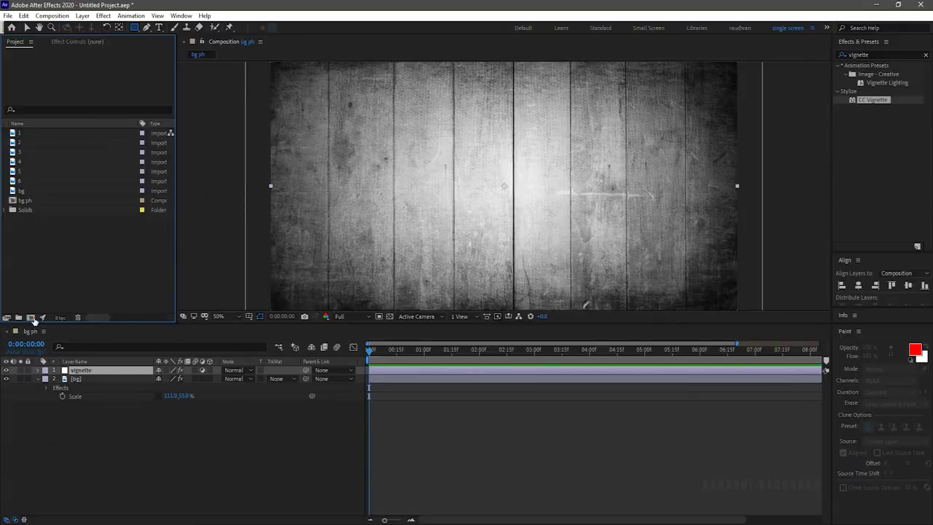
Step: Create a 10-second 600 × 700 px composition named photo frame
click(32, 319)
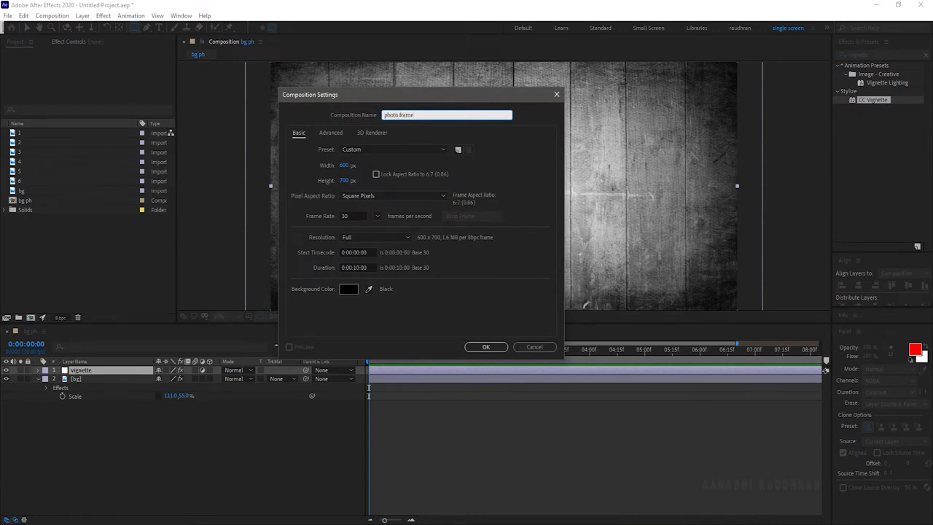
key(Return)
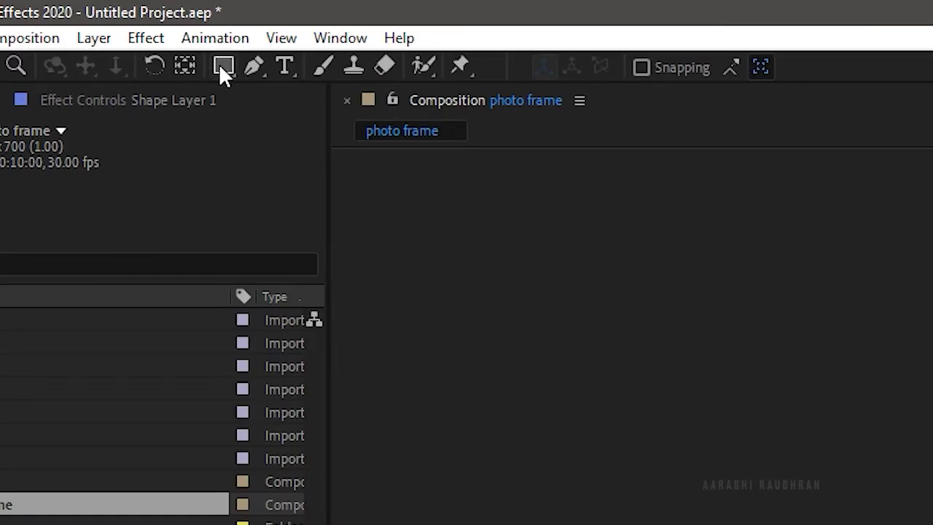
Step: Draw a square outline in the photo frame composition with no fill and a solid white 20 px stroke
click(223, 67)
click(398, 51)
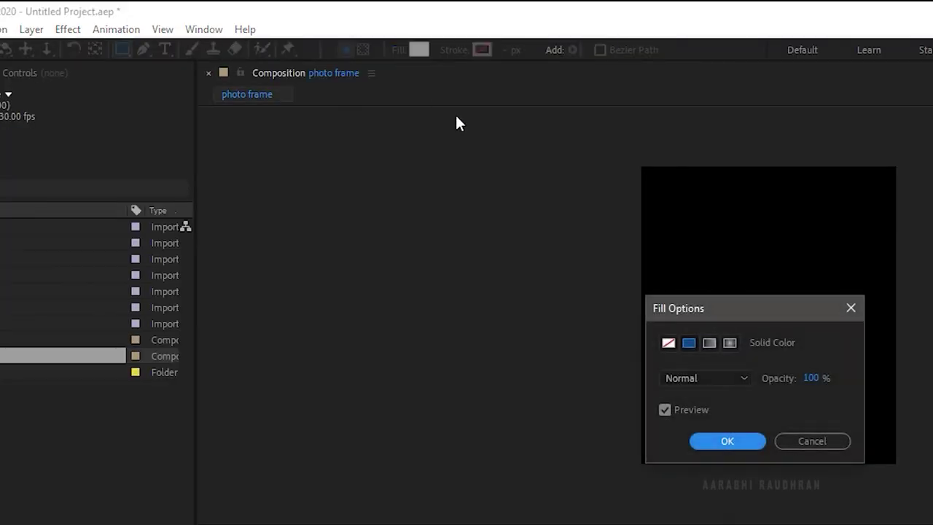
click(667, 343)
click(701, 448)
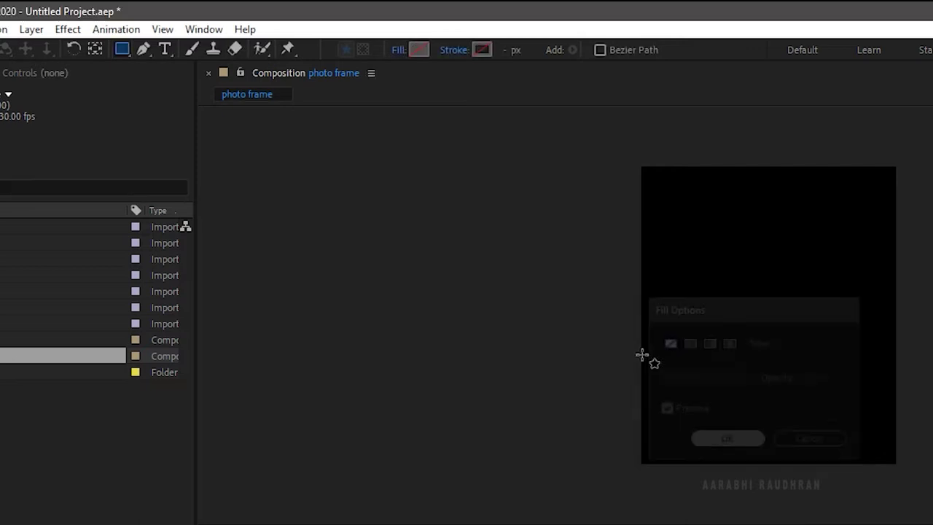
click(453, 49)
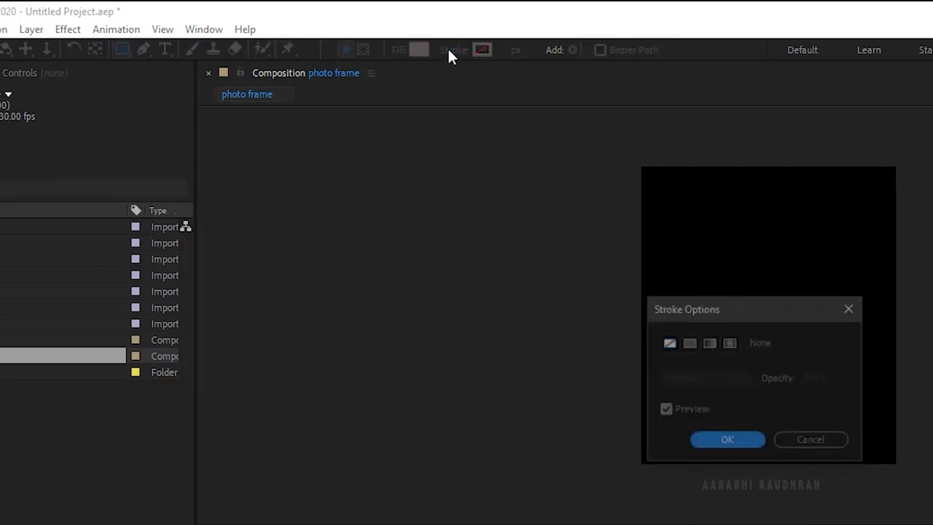
click(688, 342)
click(728, 441)
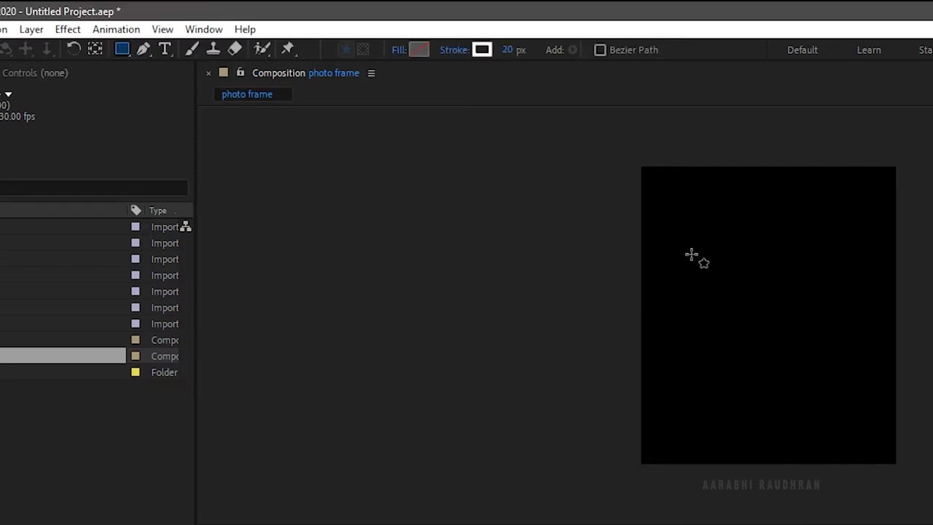
drag(693, 241, 849, 410)
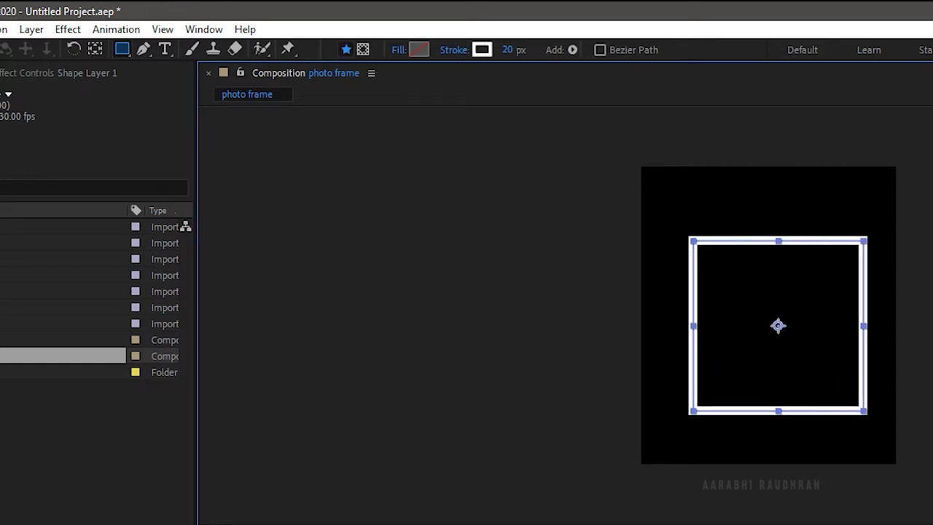
Step: Scale the square outline to 143% to fill the composition's width and move it up to the top edge
drag(226, 387, 258, 387)
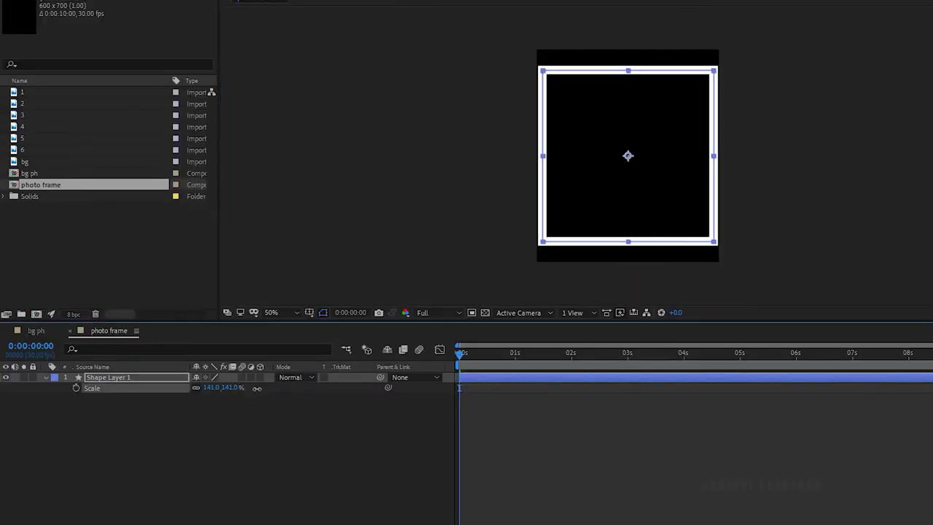
click(608, 75)
drag(610, 73, 609, 60)
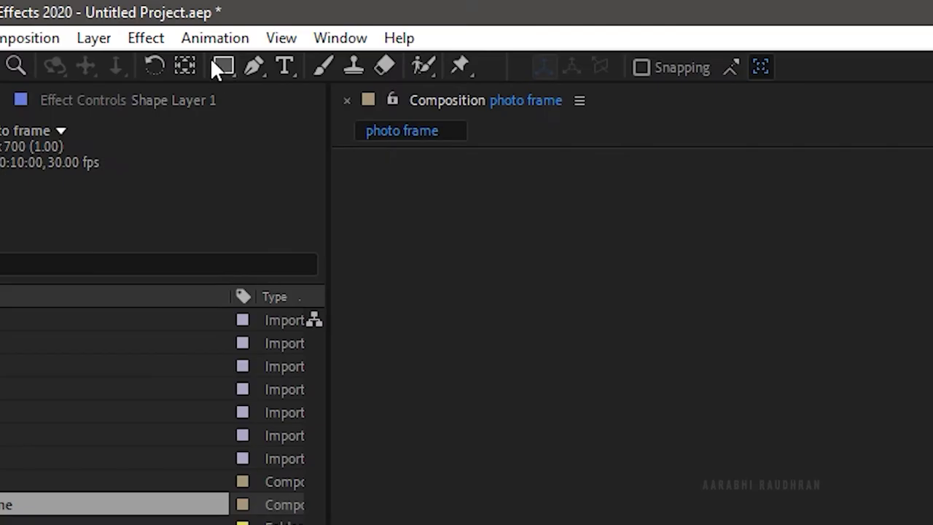
Step: Draw a rectangle with solid white fill and no stroke over the empty strip below the square outline
click(223, 65)
click(616, 65)
click(689, 342)
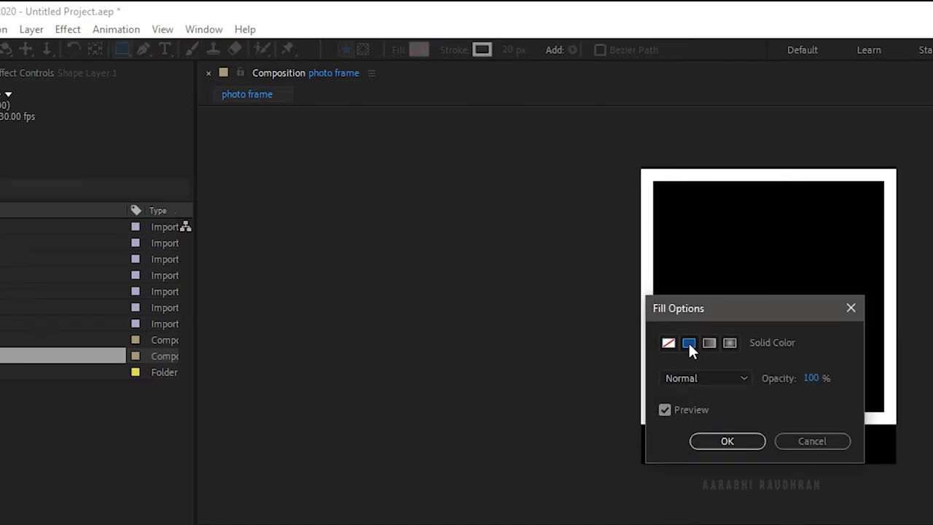
key(Return)
click(453, 49)
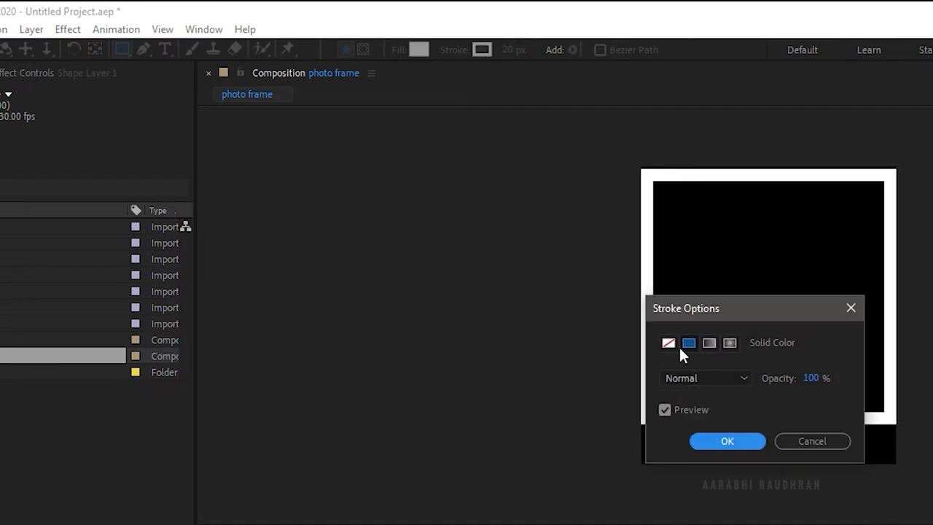
click(670, 343)
click(738, 442)
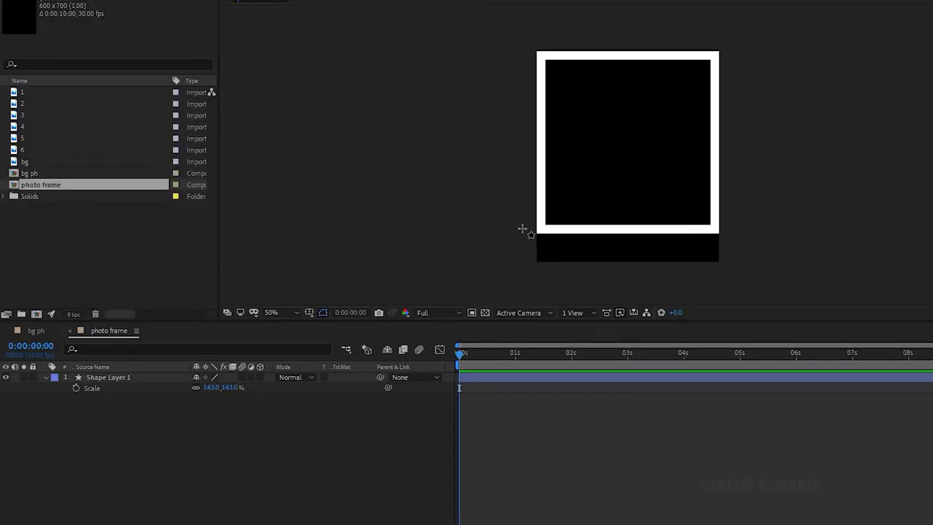
drag(522, 229, 739, 283)
Step: Create a 10-second 600 × 700 px composition named photo ph 1
key(ctrl+n)
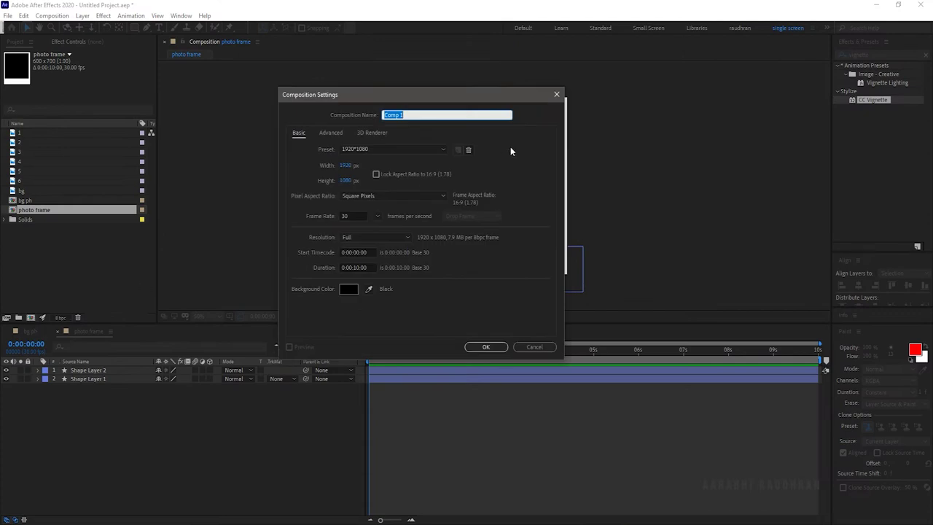
text(photo ph)
click(346, 166)
text(600)
key(Tab)
text(700)
key(Return)
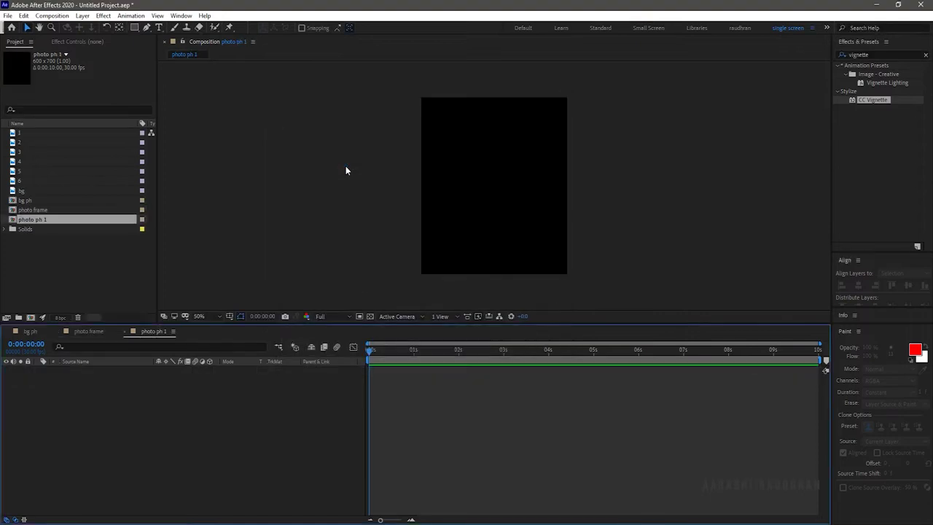
Step: Place the photo frame in photo ph 1 with image 1 beneath it, scaled down and positioned to fill the frame opening
drag(37, 210, 109, 408)
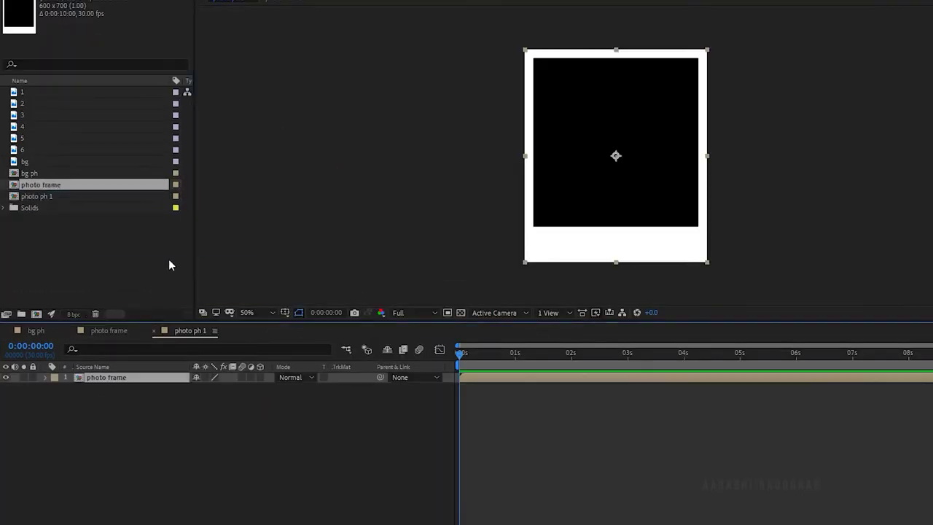
drag(32, 91, 175, 439)
key(s)
drag(228, 399, 195, 406)
mouse_move(637, 153)
mouse_down()
mouse_move(636, 138)
mouse_move(637, 158)
mouse_up()
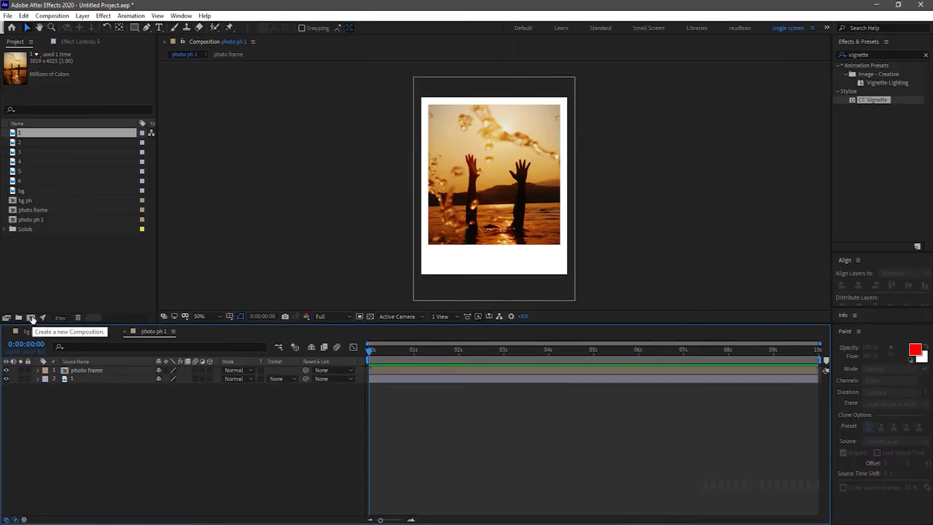
Step: Create a 10-second 1920 × 1080 px composition named main
click(31, 317)
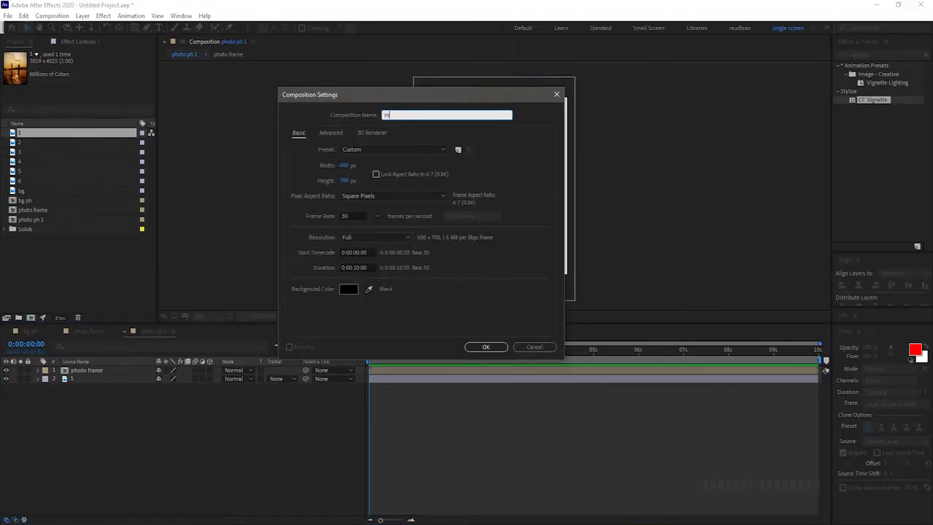
text(main)
click(345, 165)
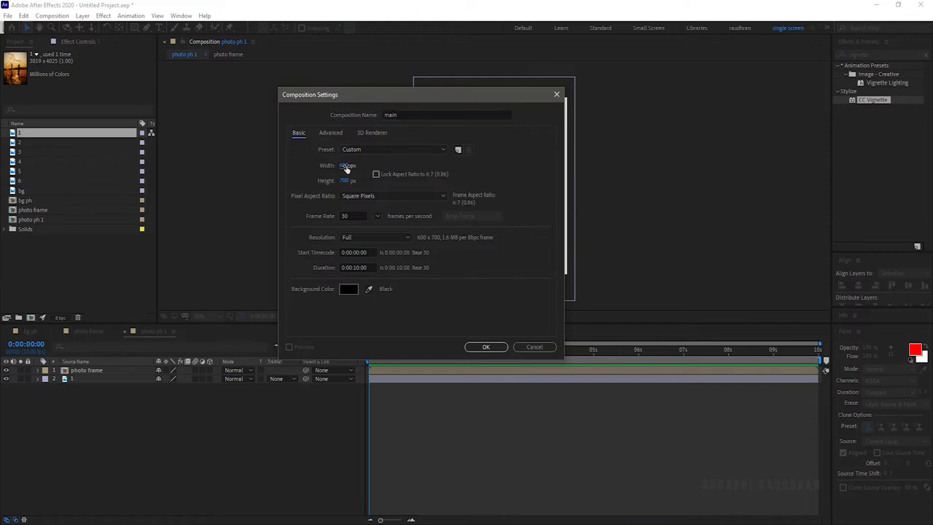
key(Tab)
text(1)
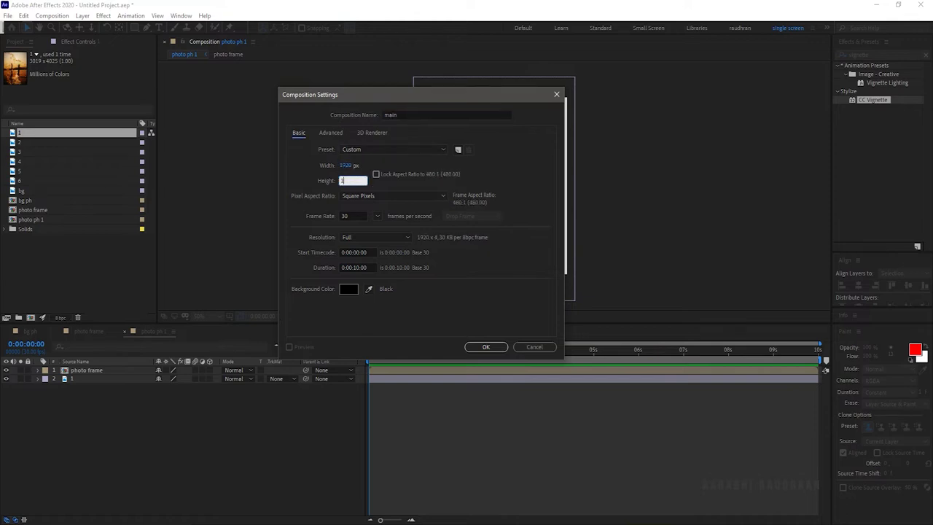
text(080)
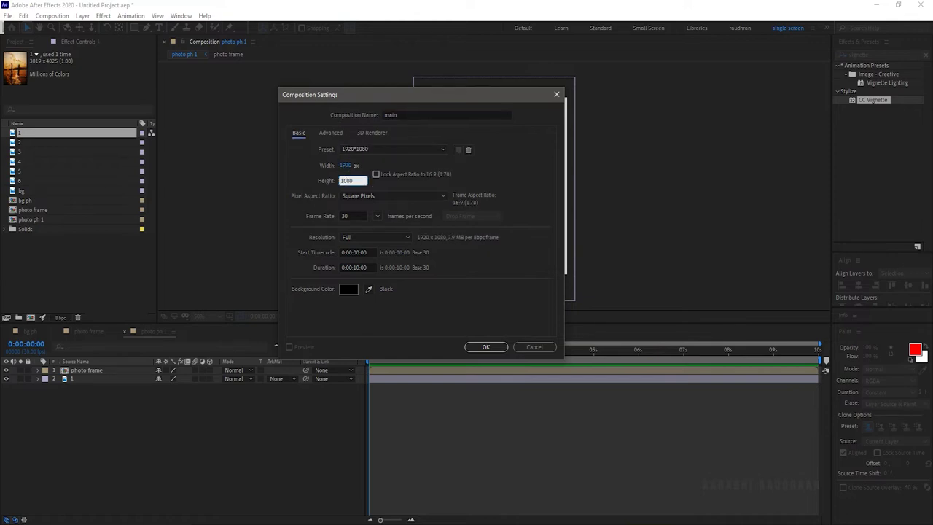
key(Return)
Step: Place bg ph in the main composition with photo ph 1 layered above it
drag(29, 200, 131, 401)
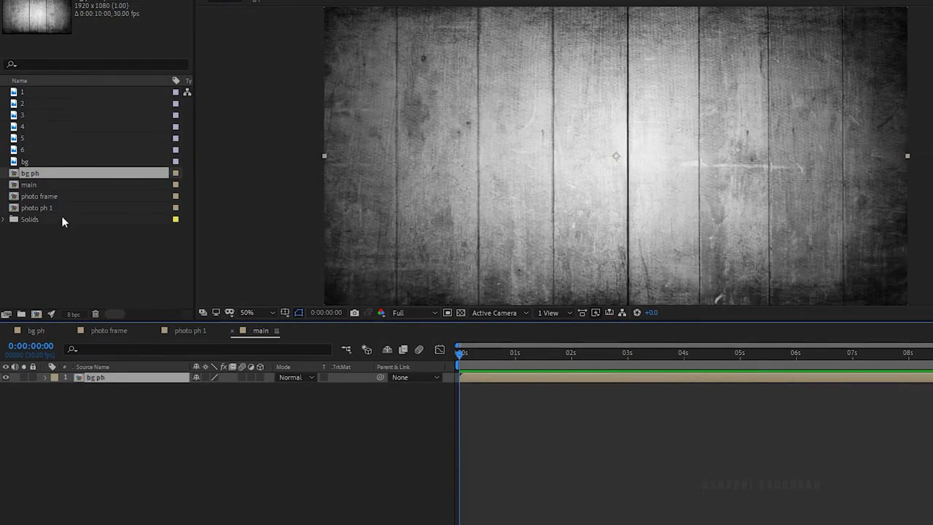
drag(38, 207, 129, 376)
click(122, 405)
Step: Duplicate the photo ph 1 composition in the project five times, up to photo ph 6
key(ctrl+d)
key(ctrl+d)
key(ctrl+d)
key(ctrl+d)
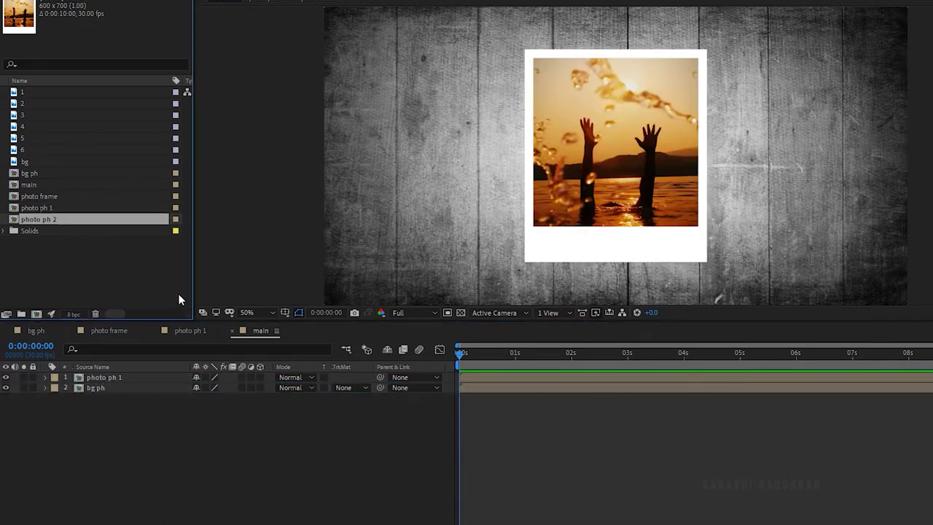
key(ctrl+d)
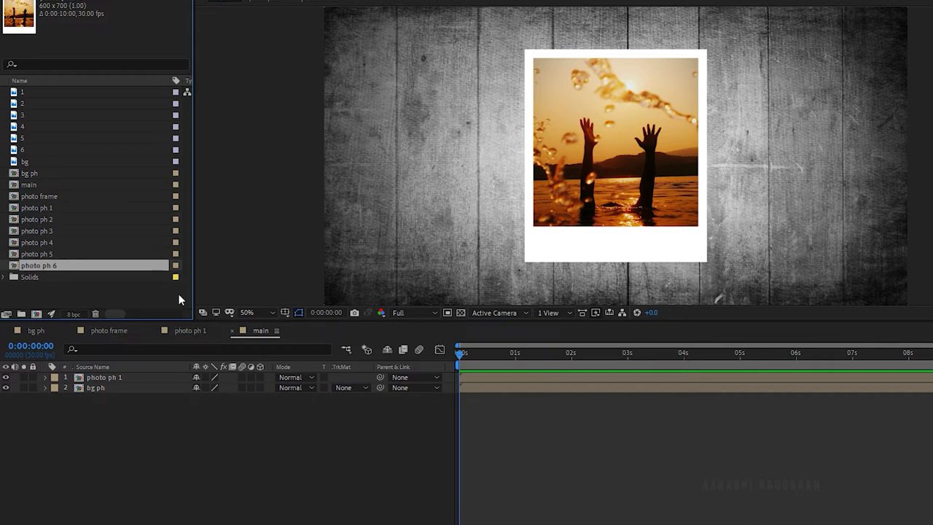
Step: Replace image 1 with image 2 beneath the photo frame in the photo ph 2 composition
double_click(41, 218)
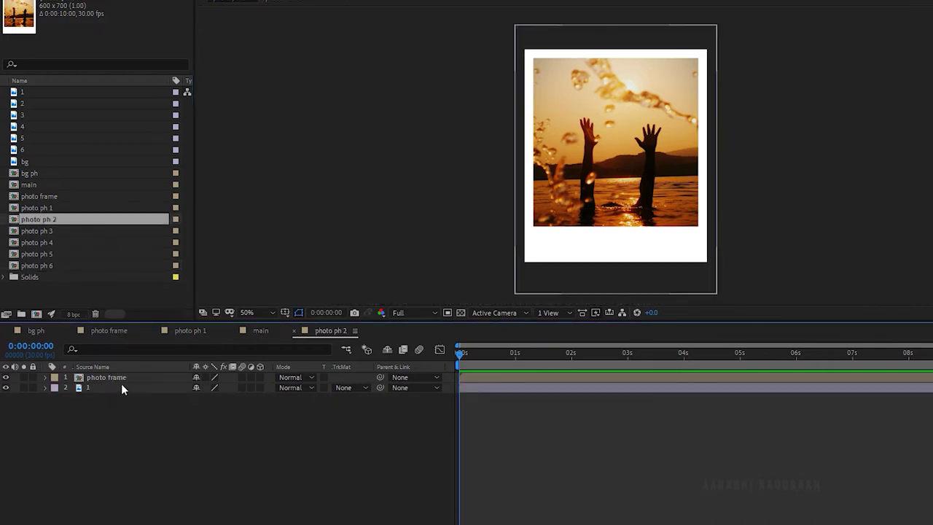
drag(67, 104, 119, 396)
click(115, 389)
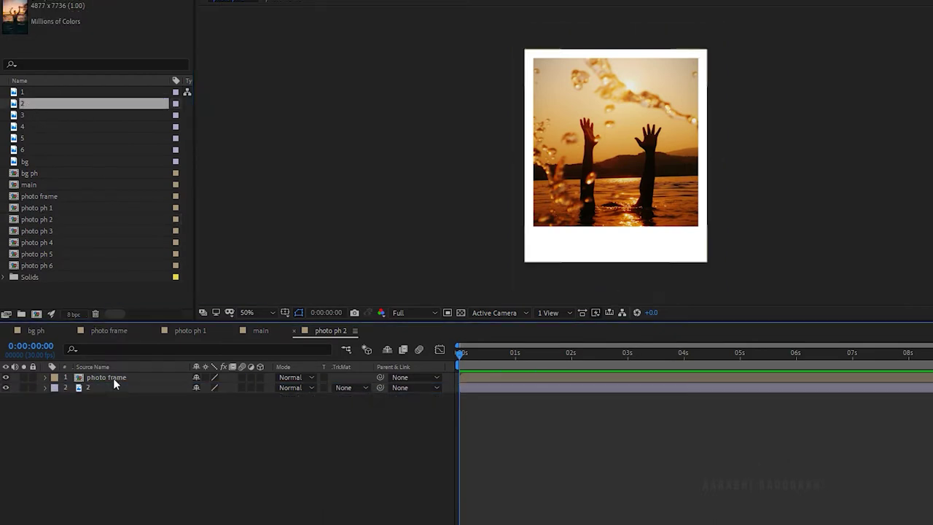
key(Delete)
Step: Scale image 2 to 12% and move it up within the frame opening
key(ctrl+a)
key(s)
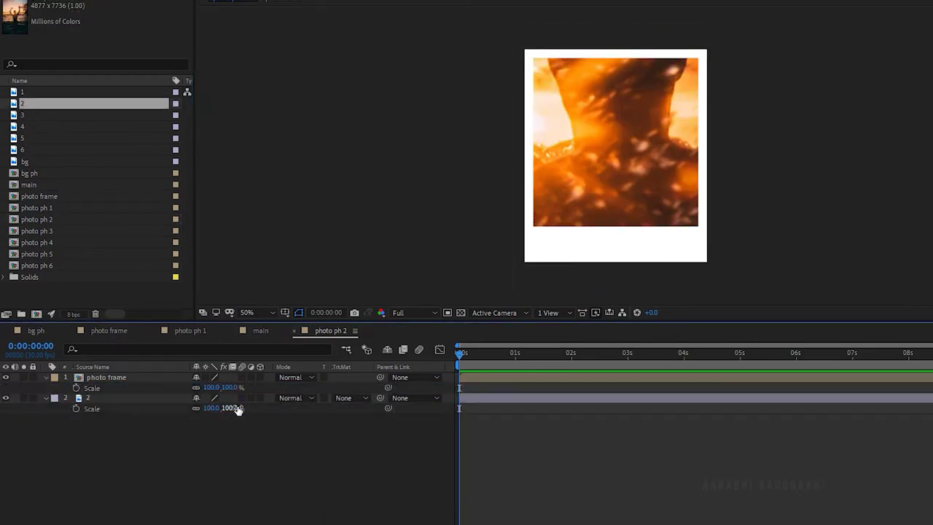
click(108, 400)
drag(230, 410, 194, 423)
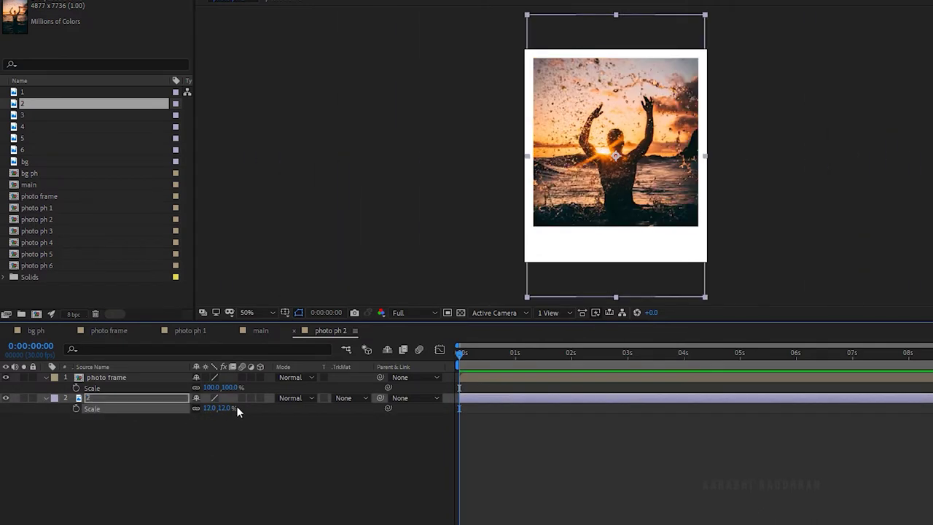
drag(601, 135, 598, 105)
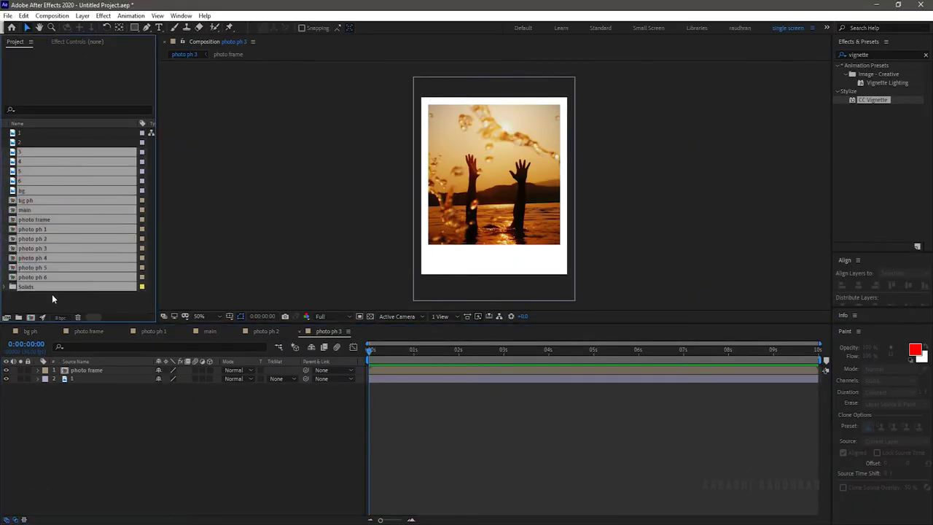
Step: Replace the picture in photo ph 3 with image 3, scale it to 24% and move it up in the frame opening
alt+drag(36, 152, 80, 378)
key(s)
drag(170, 387, 116, 387)
drag(493, 186, 493, 178)
click(264, 466)
Step: Replace the picture in photo ph 4 with image 4, scale it down and move it up in the frame opening
click(44, 161)
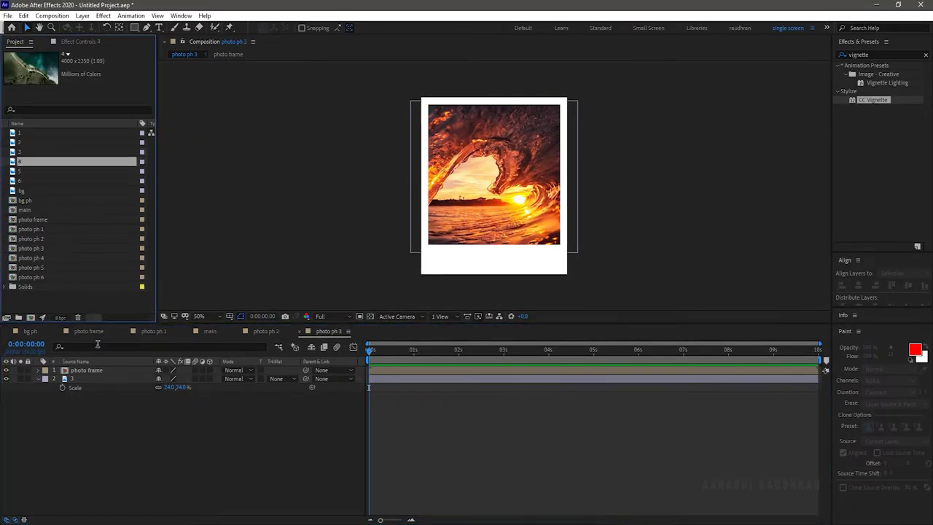
double_click(30, 257)
alt+drag(36, 161, 81, 378)
click(81, 378)
key(s)
drag(169, 387, 115, 387)
drag(452, 191, 454, 181)
Step: Replace the picture in photo ph 5 with image 5, scaled to 20% and moved up in the frame opening
double_click(31, 266)
drag(19, 171, 81, 378)
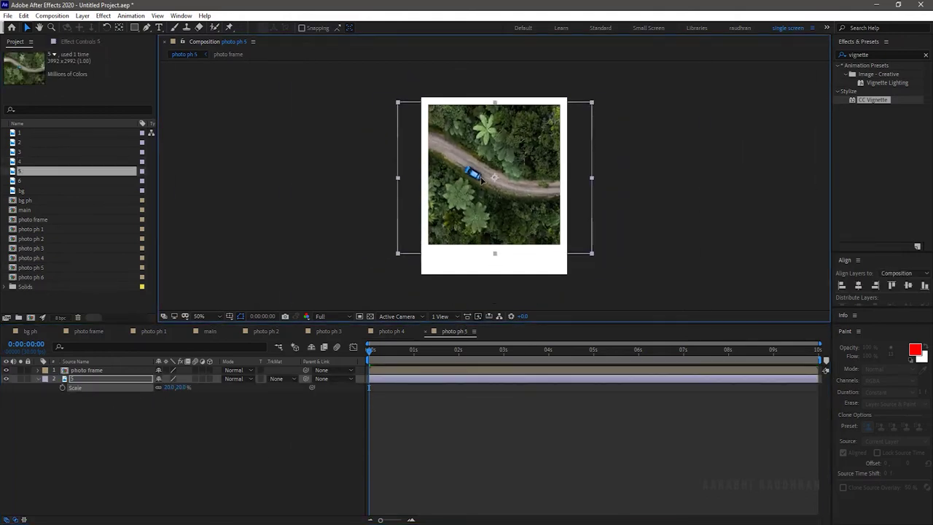
Step: Replace the picture in photo ph 6 with image 6 and adjust its scale and vertical position to fill the frame opening
double_click(31, 277)
alt+drag(21, 181, 80, 378)
key(s)
drag(169, 387, 115, 387)
drag(507, 186, 507, 172)
drag(169, 387, 172, 387)
drag(511, 183, 511, 194)
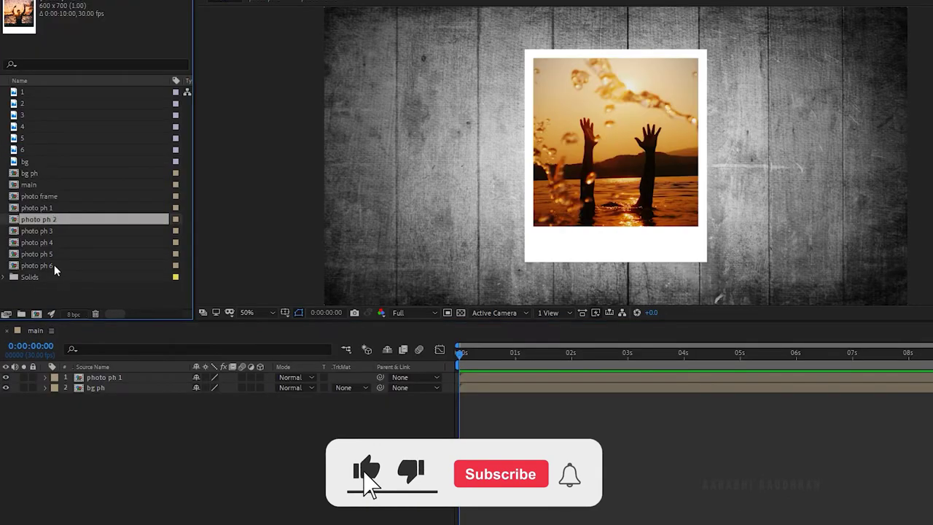
Step: Add photo ph 2 through photo ph 6 to the main composition and move photo ph 1 to the top of the layer stack
shift+click(55, 267)
drag(58, 226, 161, 385)
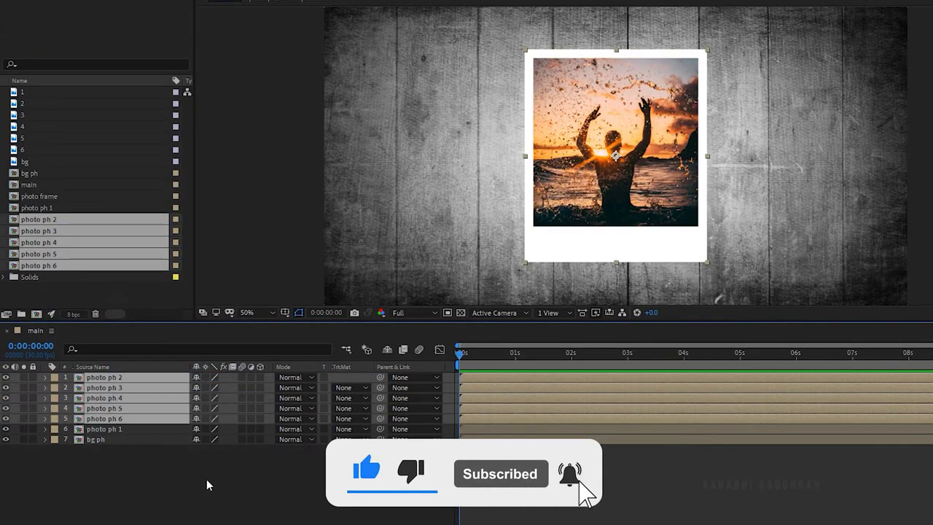
click(207, 479)
drag(116, 427, 117, 376)
click(229, 485)
Step: Make all six photo layers, photo ph 1 through photo ph 6, 3D layers
click(93, 428)
shift+click(130, 379)
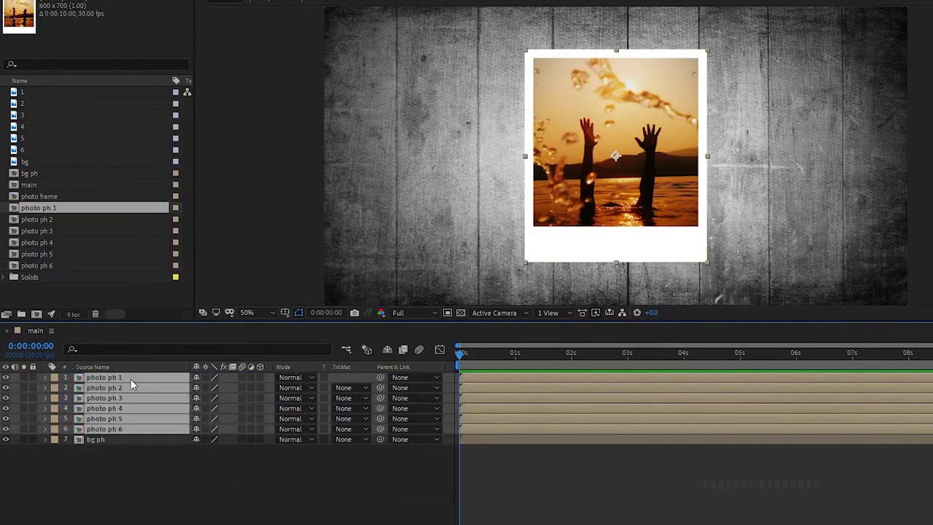
click(260, 377)
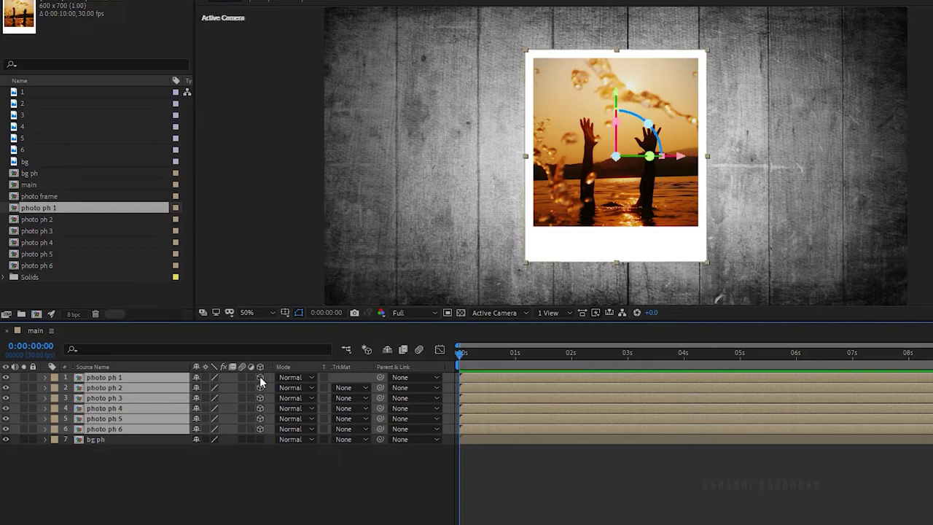
Step: Show the composition in two horizontal views and fit the active camera view to its pane
click(549, 313)
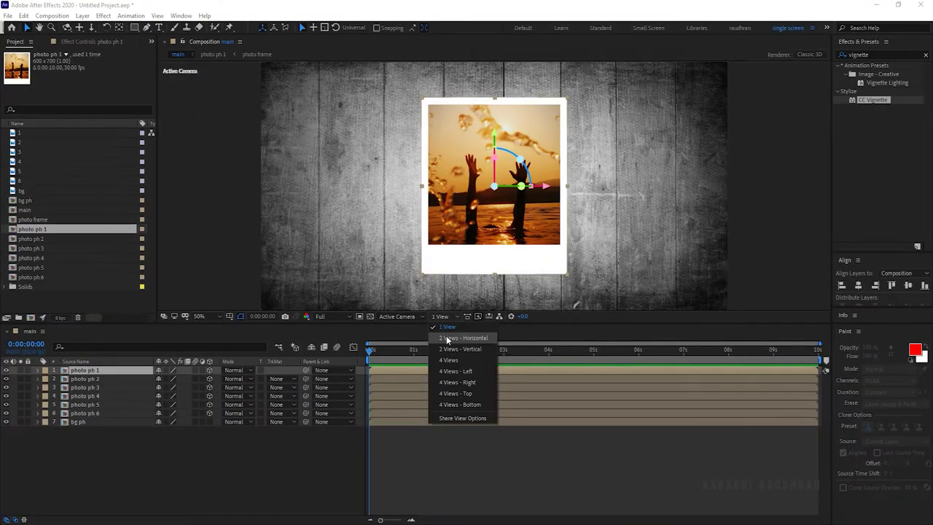
click(448, 338)
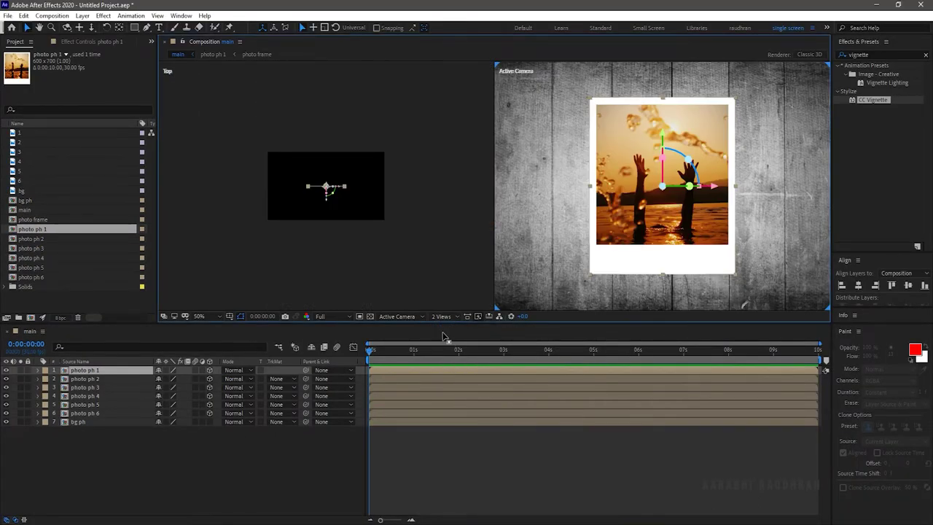
key(ctrl+Down)
click(199, 315)
click(207, 329)
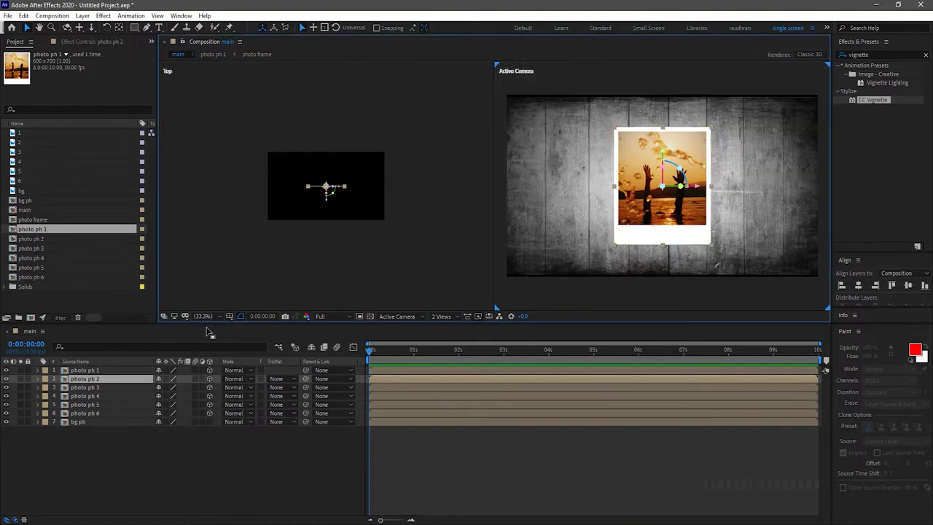
Step: Move photo ph 2 to the right of the central photo, push it back in depth and rotate it to a slight tilt
click(144, 379)
key(p)
drag(180, 387, 219, 387)
drag(164, 387, 519, 387)
mouse_move(370, 186)
mouse_down()
mouse_move(375, 169)
mouse_move(378, 201)
mouse_up()
key(r)
drag(170, 396, 185, 396)
drag(162, 405, 204, 387)
key(p)
Step: Move photo ph 3 to the upper left of the central photo and tilt it in 3D
click(143, 395)
key(p)
drag(656, 200, 526, 149)
key(r)
drag(183, 404, 171, 404)
mouse_move(165, 413)
mouse_down()
mouse_move(190, 410)
mouse_move(162, 414)
mouse_up()
mouse_move(167, 422)
mouse_down()
mouse_move(135, 424)
mouse_move(174, 404)
mouse_up()
key(F2)
key(u)
Step: Move photo ph 4 to the upper right of the scene, set it far back in depth and tilt it in 3D
click(85, 395)
key(p)
drag(177, 405, 167, 405)
drag(340, 187, 346, 98)
drag(180, 405, 166, 405)
drag(162, 404, 185, 405)
key(r)
mouse_move(175, 413)
mouse_down()
mouse_move(169, 420)
mouse_move(187, 422)
mouse_up()
mouse_move(167, 430)
mouse_down()
mouse_move(191, 430)
mouse_move(175, 413)
mouse_up()
mouse_move(169, 422)
mouse_down()
mouse_move(197, 427)
mouse_move(178, 415)
mouse_up()
click(100, 440)
key(p)
drag(291, 192, 354, 186)
key(ctrl+z)
key(ctrl+z)
key(ctrl+z)
Step: Move photo ph 5 to the lower left of the scene, far back in depth, and tilt it in 3D
drag(291, 192, 265, 92)
key(r)
drag(169, 422, 176, 422)
drag(182, 430, 164, 438)
key(r)
Step: Move photo ph 6 to the lower right, far back in depth, tilt it, and shift photo ph 2 further right
click(98, 414)
key(p)
drag(662, 186, 710, 226)
drag(343, 192, 376, 76)
key(r)
drag(168, 430, 170, 430)
drag(169, 439, 188, 422)
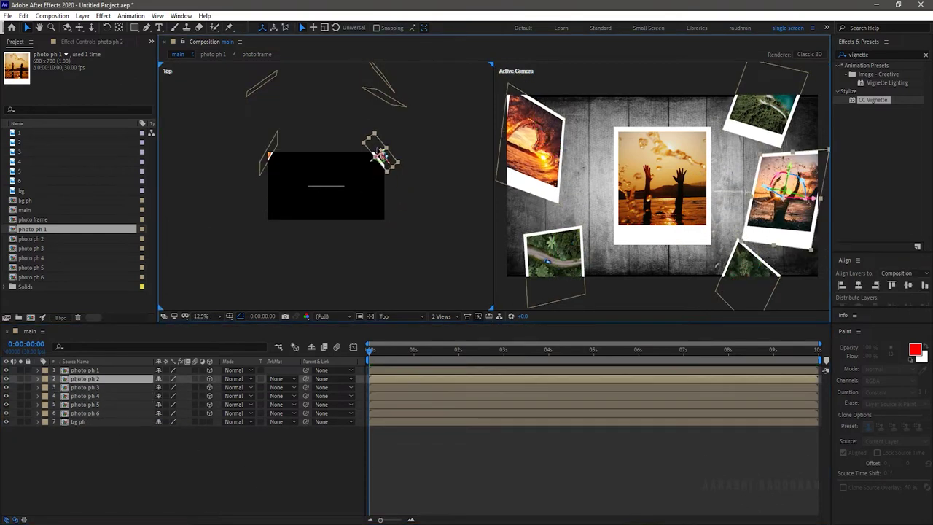
drag(375, 150, 378, 77)
Step: Add a two-node camera with the 35mm preset above the photo layers
right_click(56, 498)
right_click(109, 470)
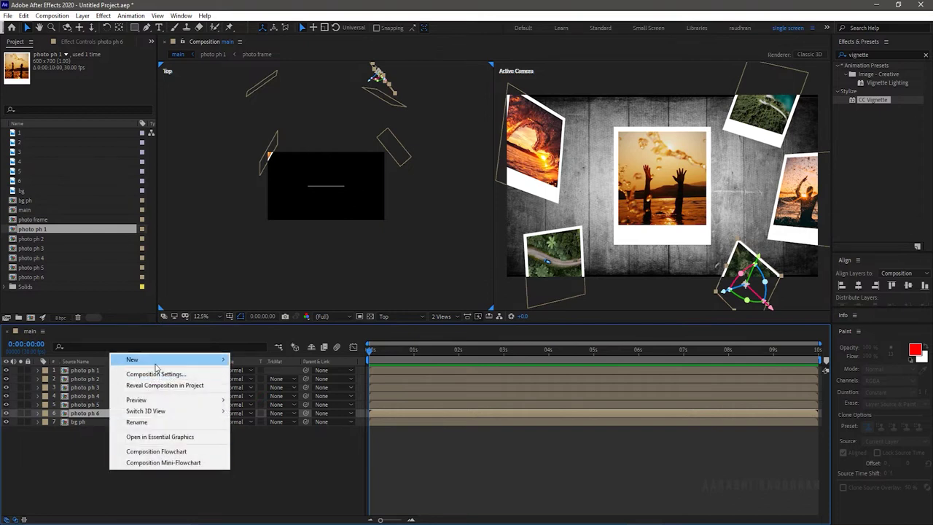
mouse_move(145, 359)
click(255, 407)
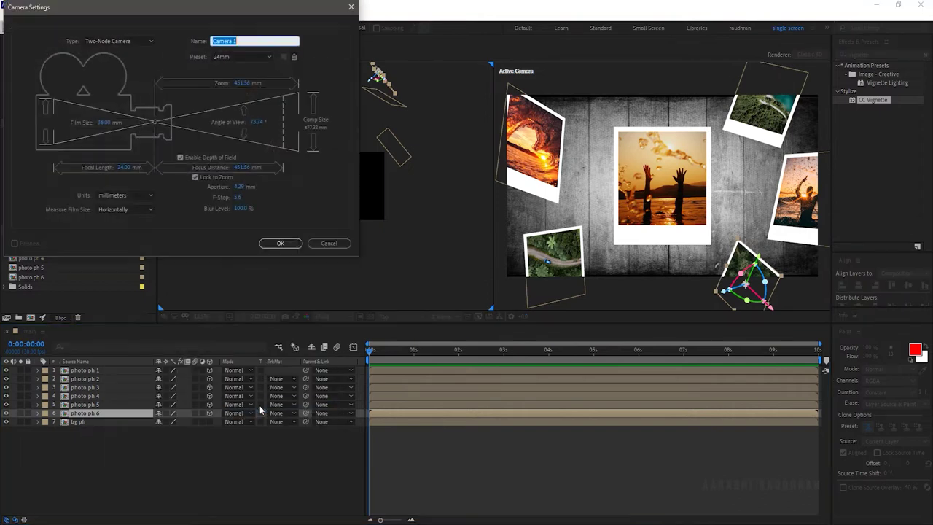
click(244, 56)
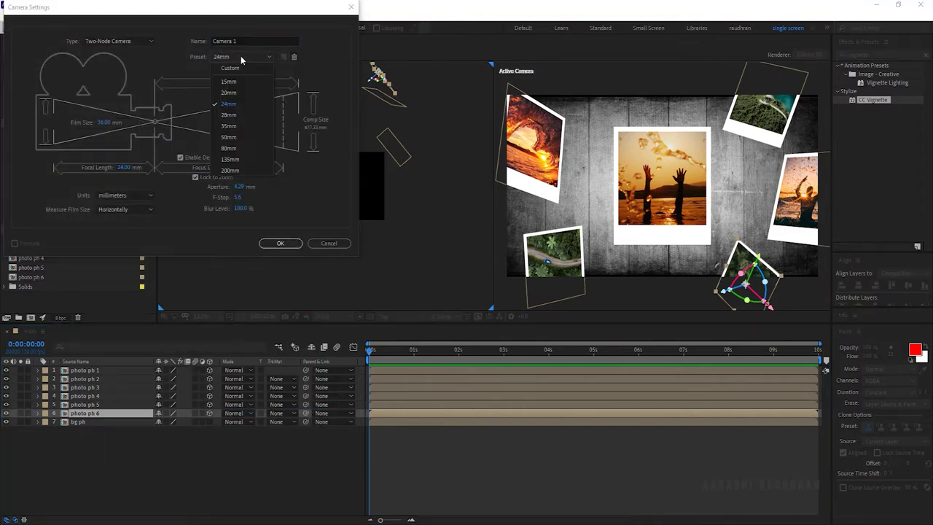
click(237, 126)
click(279, 243)
drag(96, 372, 97, 369)
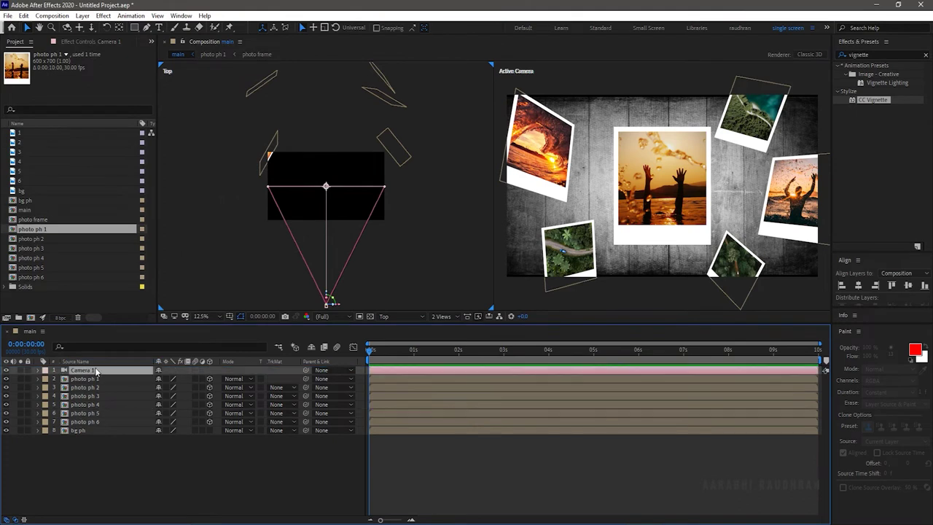
click(145, 488)
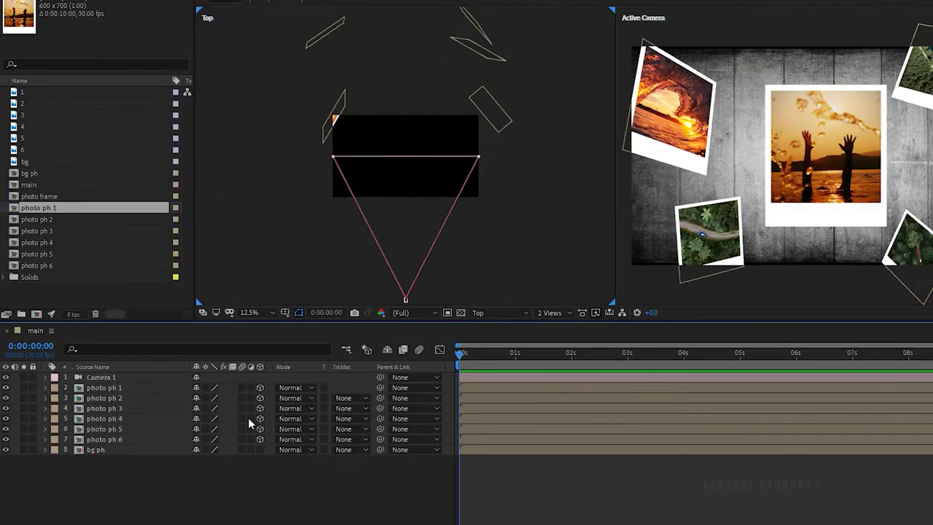
Step: Set the camera's blur level to 250% and its aperture to 325.7 pixels
click(45, 377)
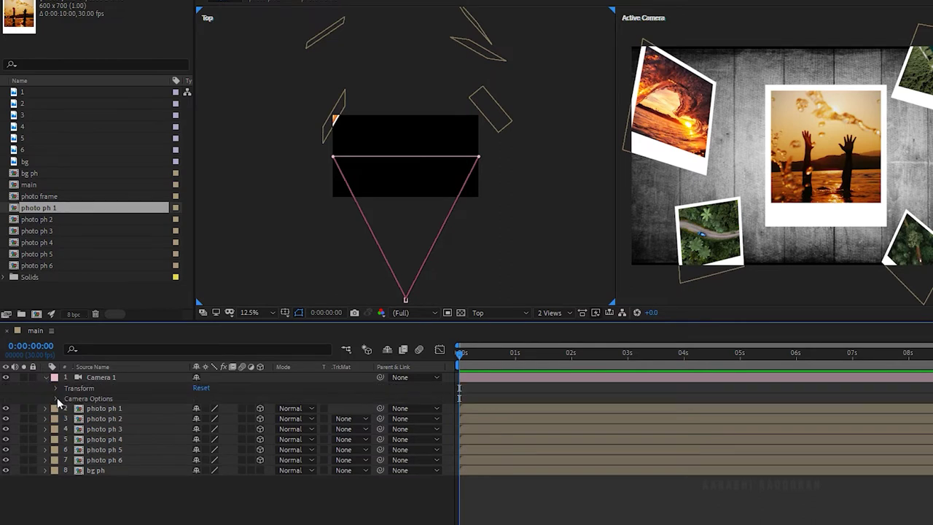
click(57, 398)
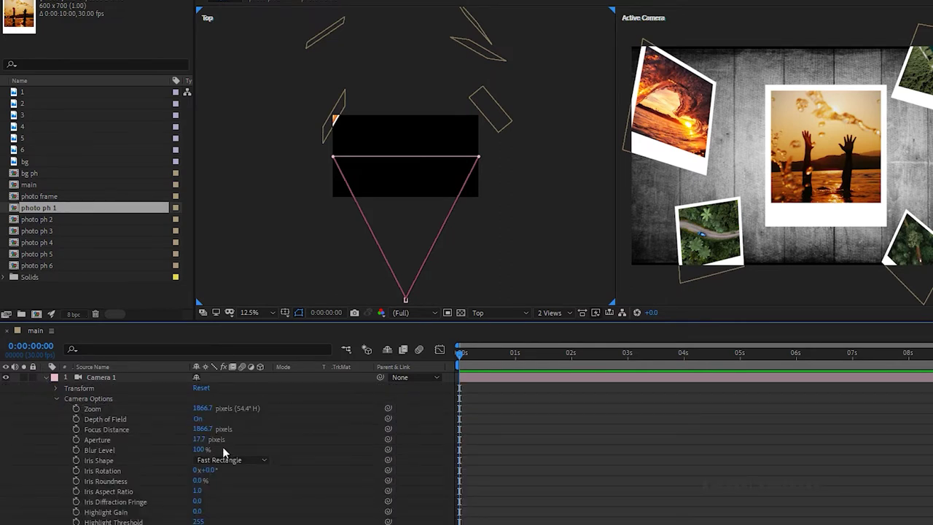
drag(198, 450, 420, 460)
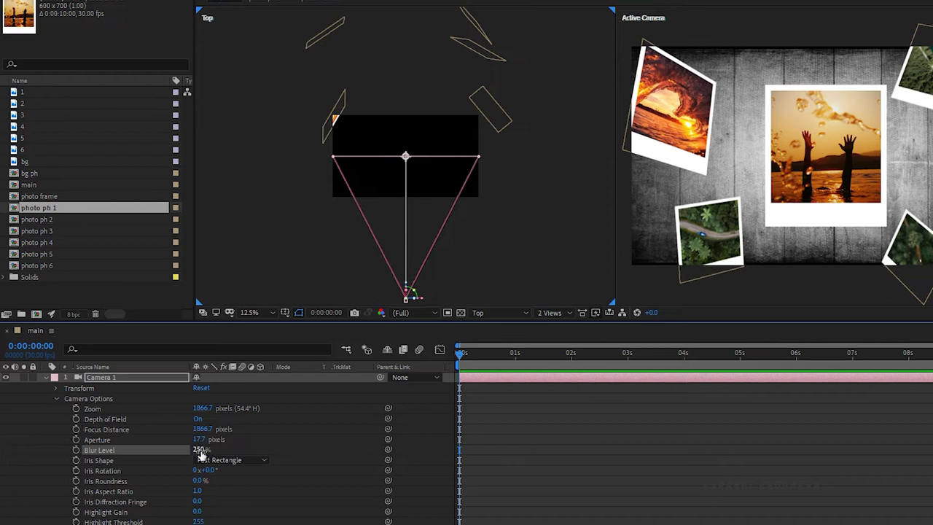
drag(199, 439, 386, 487)
Step: Return to a single view at 50% magnification and set the camera's focus distance to 1860.7 pixels
drag(202, 429, 272, 430)
click(550, 313)
click(565, 324)
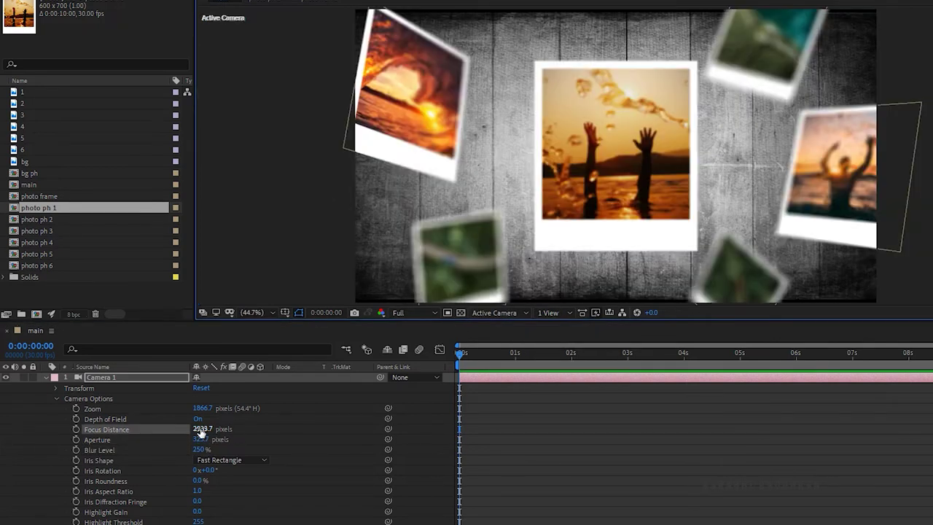
click(251, 313)
click(261, 420)
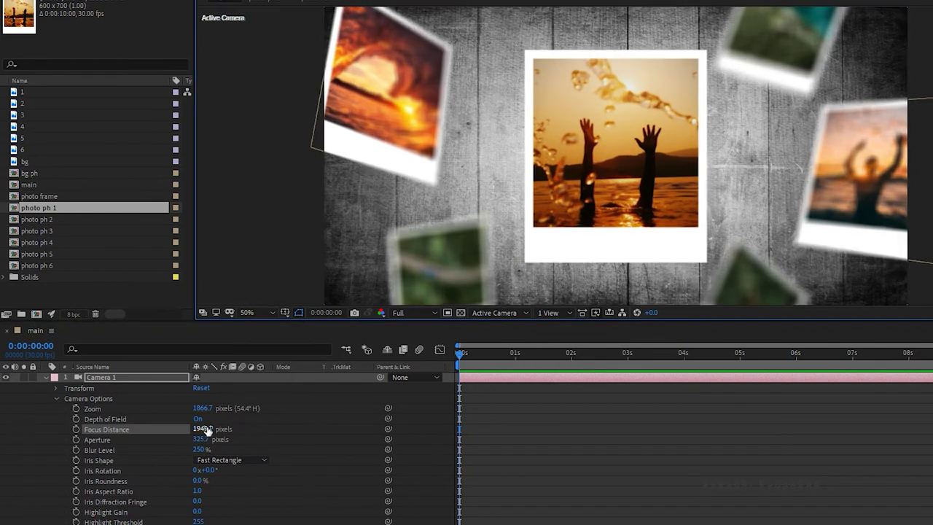
mouse_move(203, 430)
mouse_down()
mouse_move(621, 426)
mouse_move(190, 433)
mouse_move(314, 440)
mouse_move(265, 448)
mouse_move(279, 425)
mouse_move(183, 430)
mouse_move(192, 433)
mouse_up()
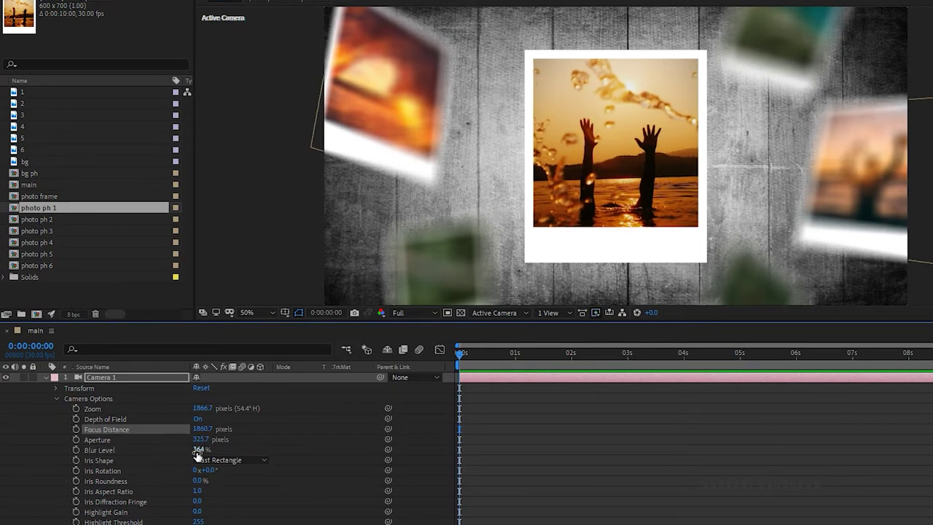
Step: Set the camera's blur level to 200%
click(198, 450)
text(200)
key(Return)
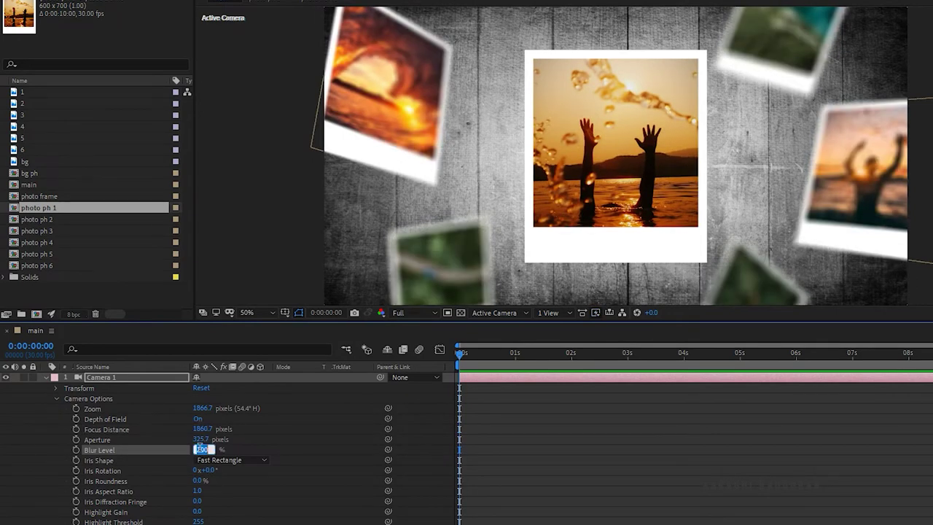
click(57, 399)
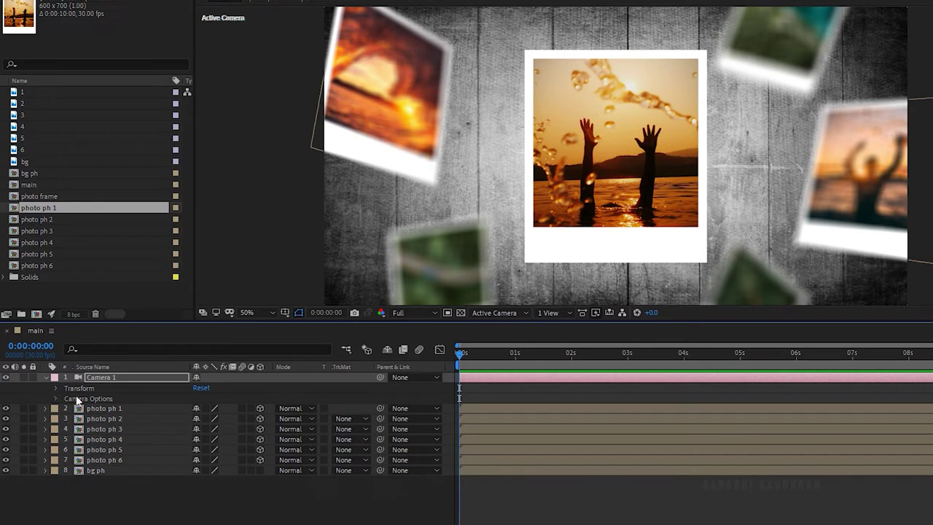
Step: Start keyframing the camera's point of interest, position and orientation at 0 seconds, with its Z position at -1460.7
click(58, 388)
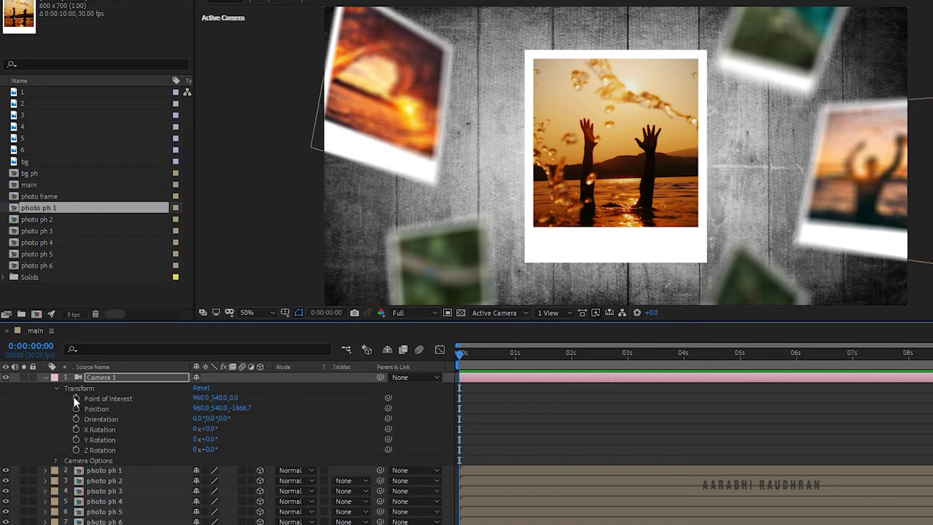
click(76, 399)
click(76, 409)
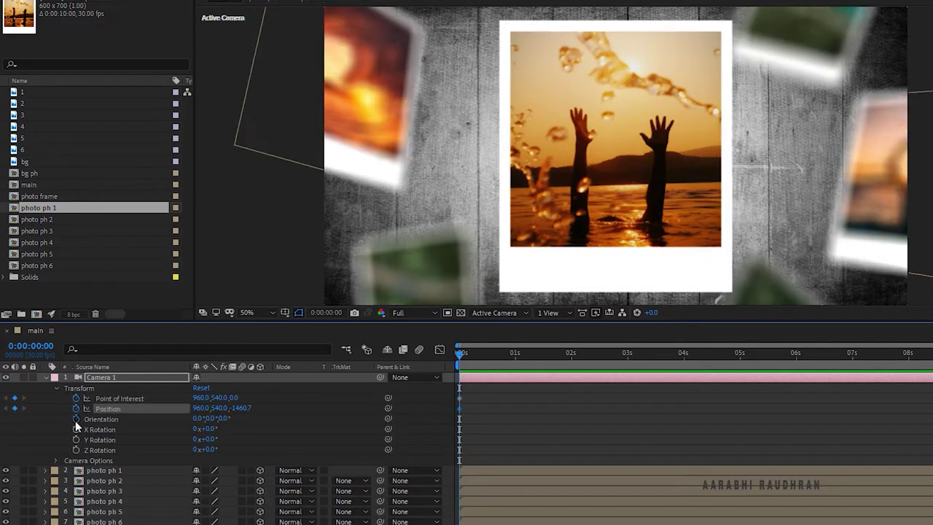
click(76, 419)
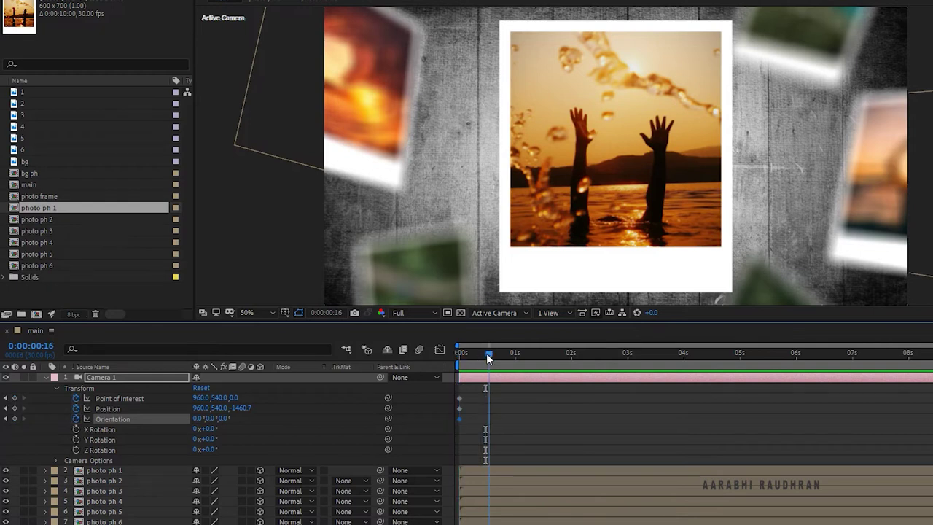
Step: At 0:00:00:15, turn and track the camera so photo ph 2 sits in the middle of the frame
click(852, 241)
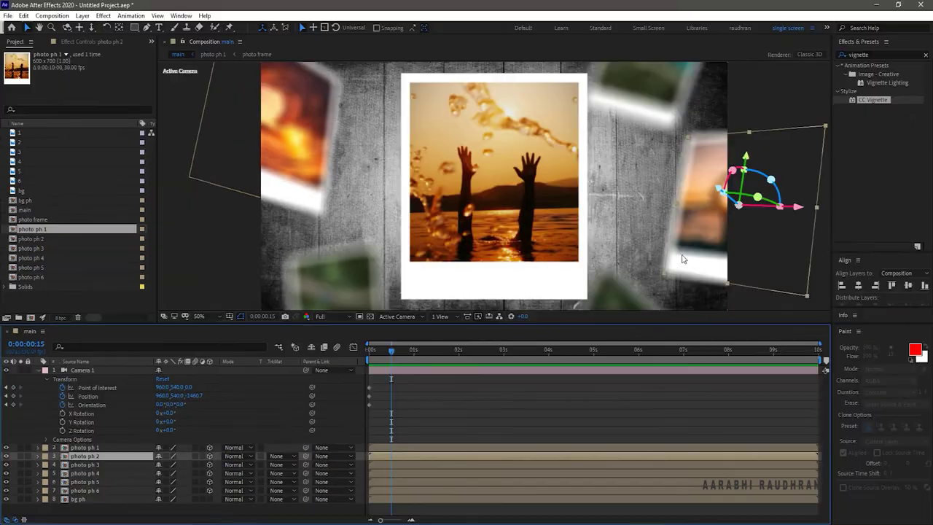
click(68, 28)
drag(754, 221, 707, 204)
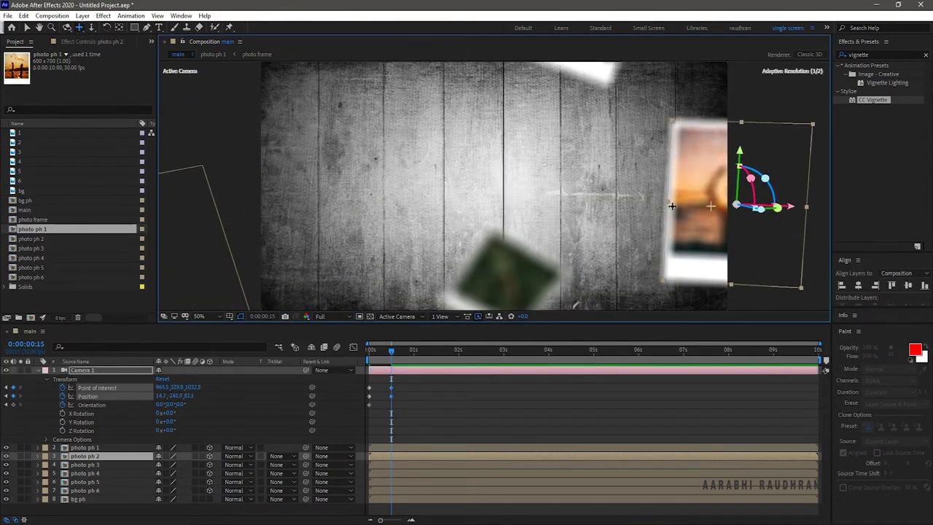
drag(684, 198, 481, 192)
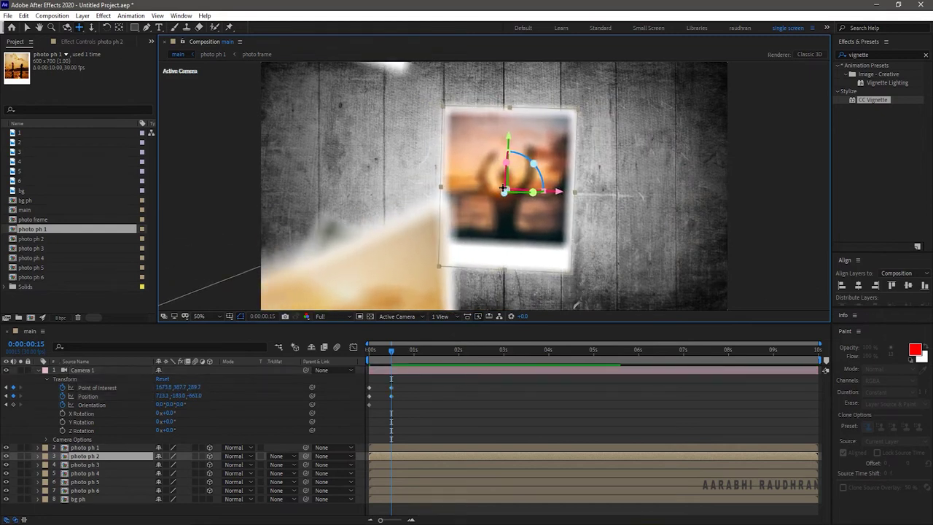
Step: Dolly in to focus on photo ph 2, recentre it with camera position about (1125, 57, -307), and keyframe the orientation at 0:00:00:15
click(91, 29)
drag(597, 170, 610, 104)
key(F2)
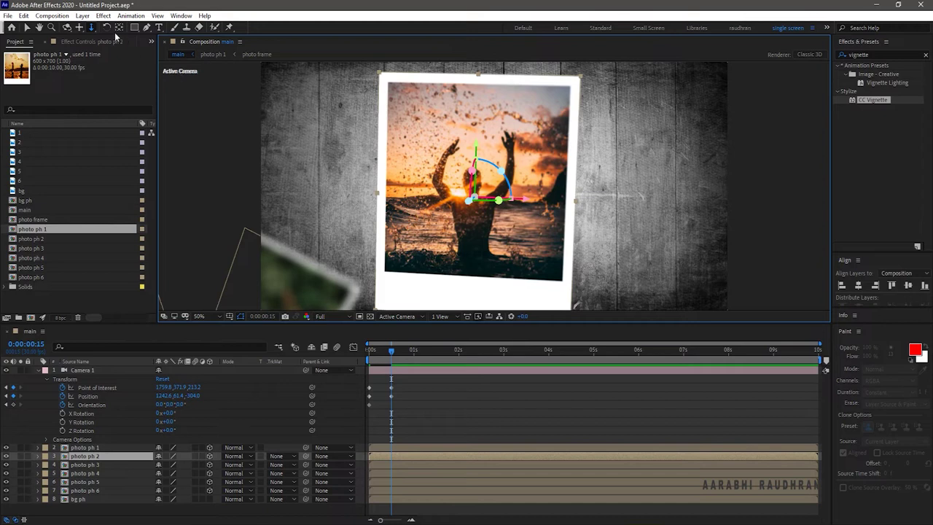
click(79, 27)
drag(514, 261, 540, 251)
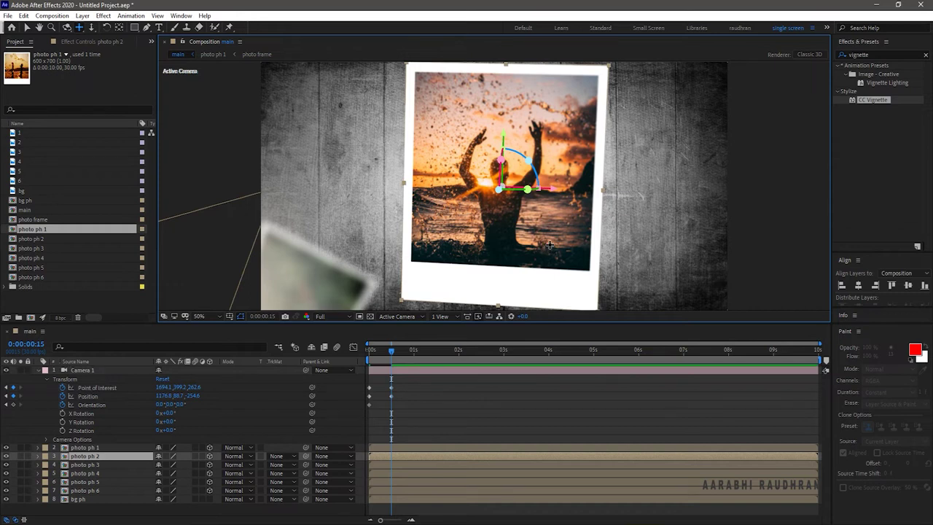
drag(442, 178, 447, 211)
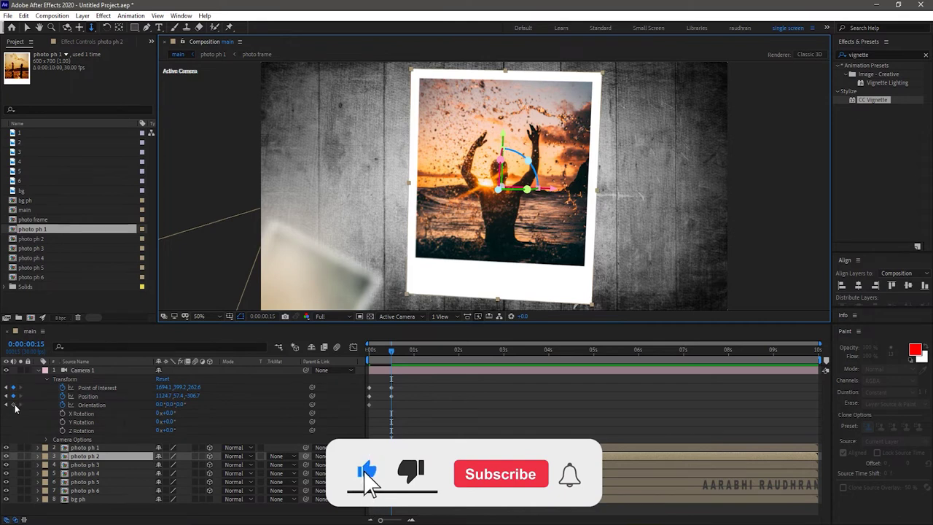
click(91, 404)
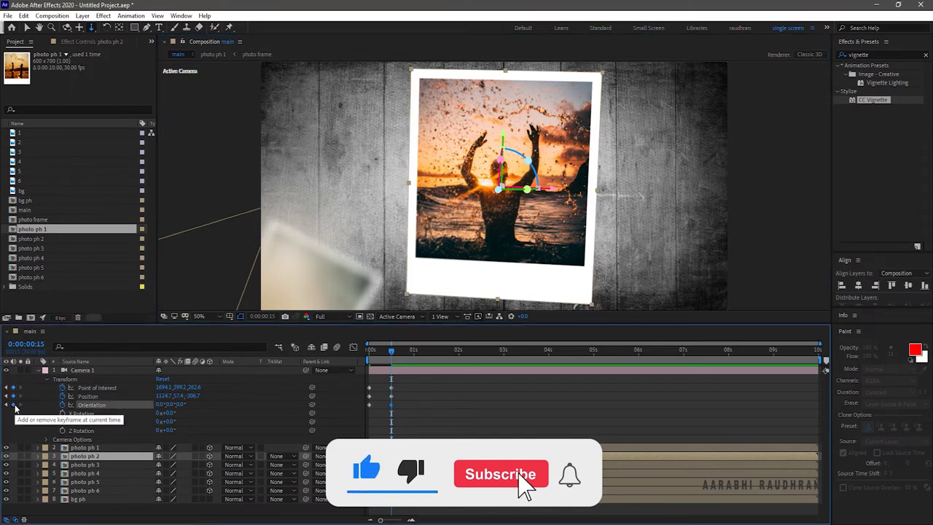
Step: At 0:00:02:00, set the camera's Z orientation to 5° and repeat the point of interest and position keyframes
click(459, 356)
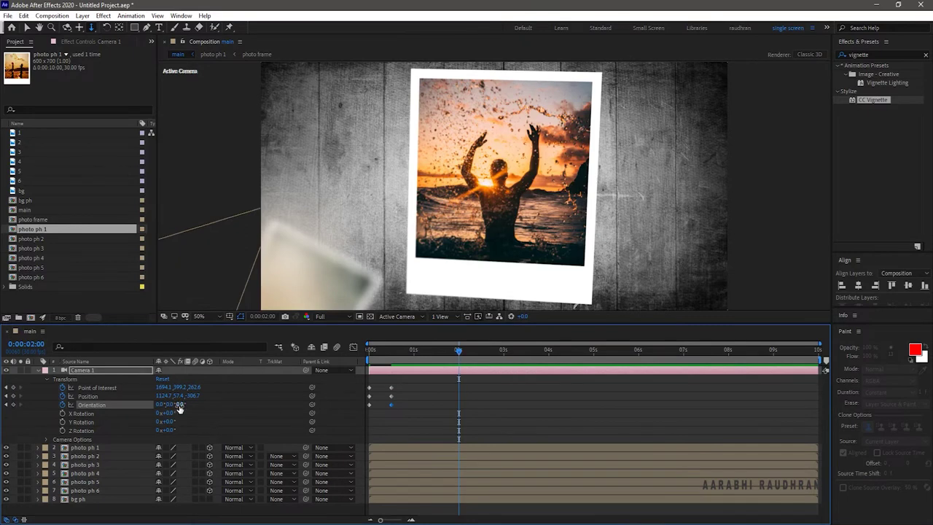
text(5)
key(Return)
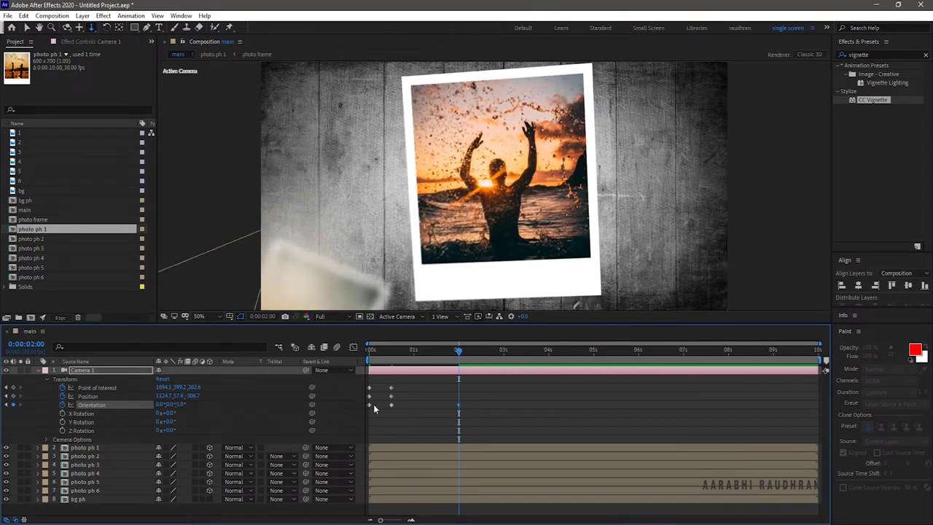
drag(402, 384, 390, 397)
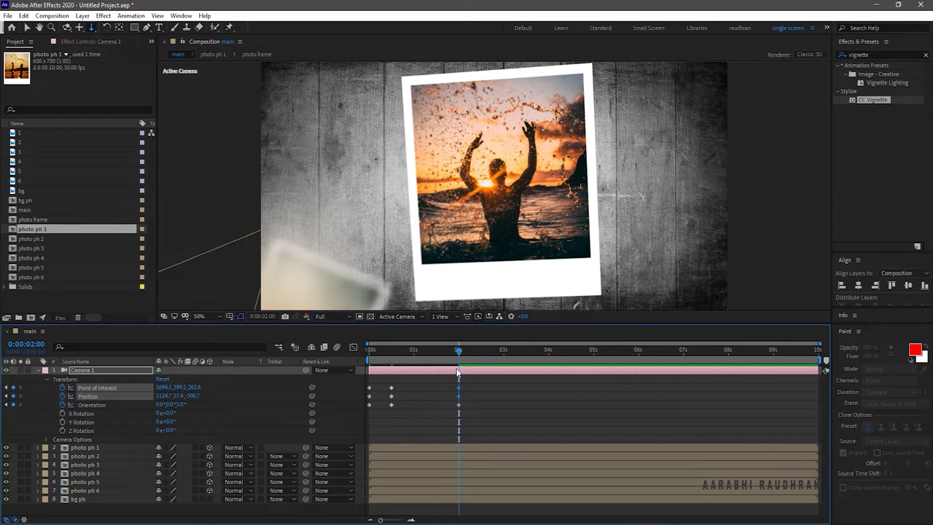
Step: Preview the camera move and shift its 2-second keyframes earlier to 0:00:01:15
drag(458, 350, 354, 364)
key(space)
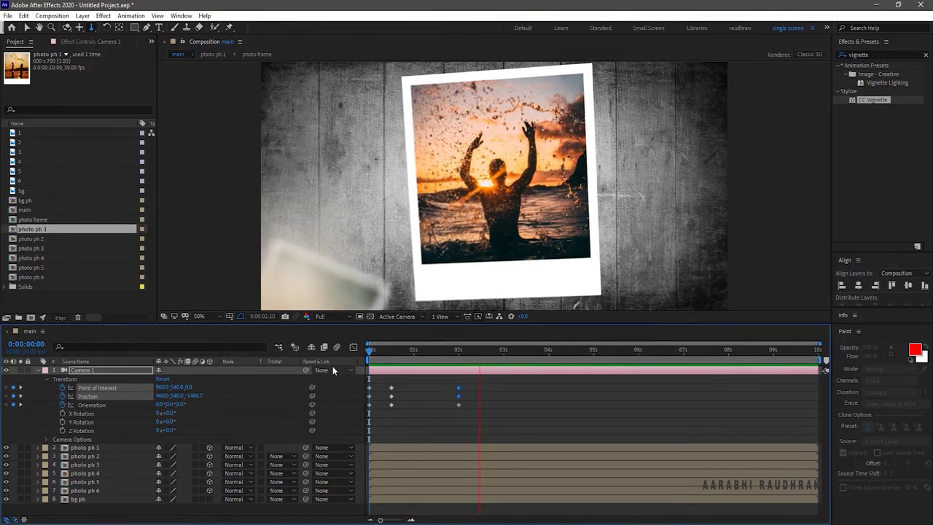
key(space)
click(437, 352)
drag(435, 361, 438, 362)
drag(472, 387, 438, 408)
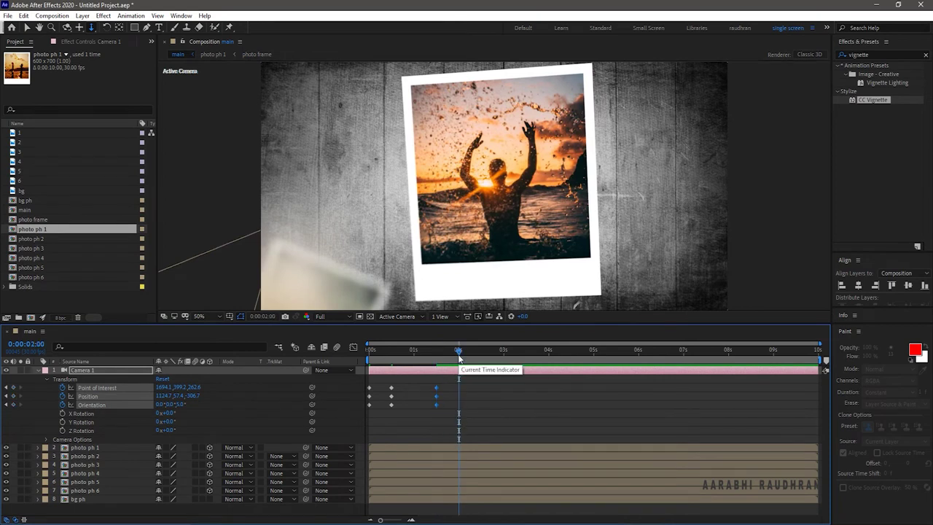
Step: At 0:00:02:00, track the camera across the scene to bring photo ph 3 into the middle of the frame
click(85, 464)
scroll(421, 267, down, 2)
key(2)
drag(421, 267, 740, 180)
click(20, 464)
drag(667, 218, 474, 187)
click(20, 465)
scroll(511, 182, up, 2)
Step: Dolly the camera in toward photo ph 3 and orbit around it until it fills the frame
click(91, 27)
key(shift+slash)
drag(510, 222, 518, 183)
key(1)
drag(437, 185, 619, 186)
drag(396, 202, 567, 126)
key(2)
drag(499, 186, 528, 195)
key(1)
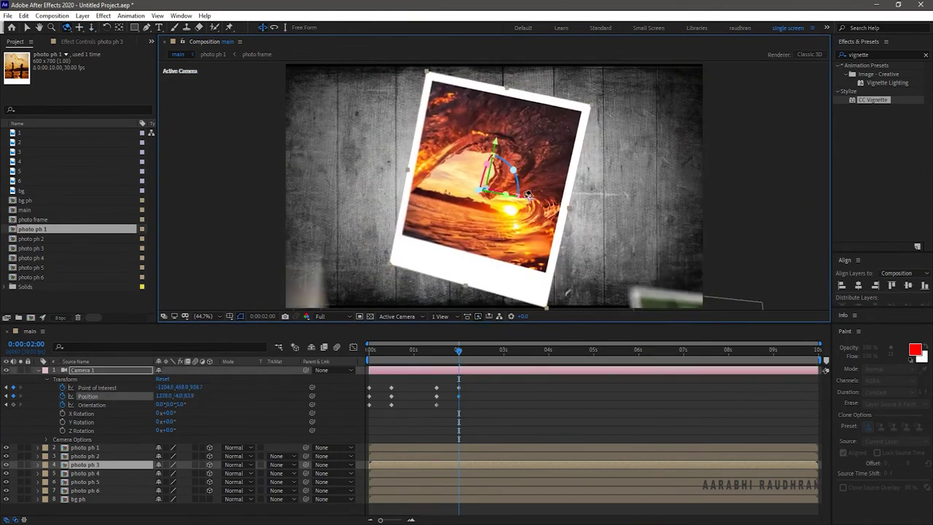
Step: Refine the framing of photo ph 3 with camera position about (958, 102, -576) and keyframe the orientation at 0:00:02:00
scroll(529, 195, up, 2)
key(shift+slash)
drag(474, 186, 506, 177)
key(3)
click(471, 418)
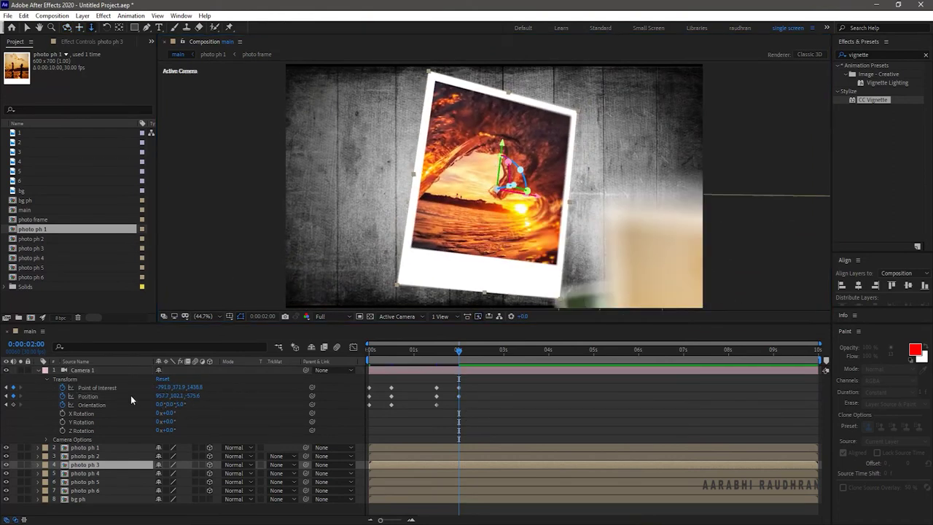
click(14, 405)
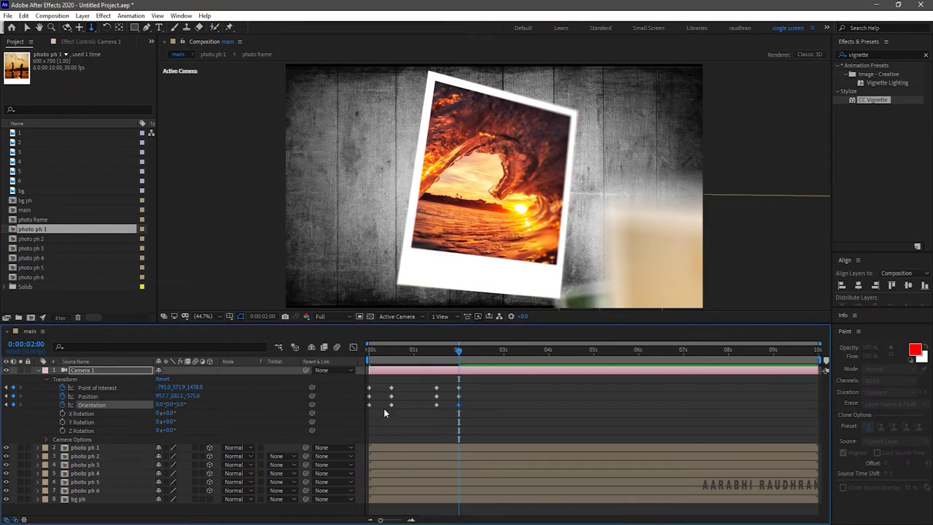
Step: At 0:00:03:00, set the camera's Z orientation to 0°, repeat the point of interest and position keyframes, and preview the animation
click(503, 352)
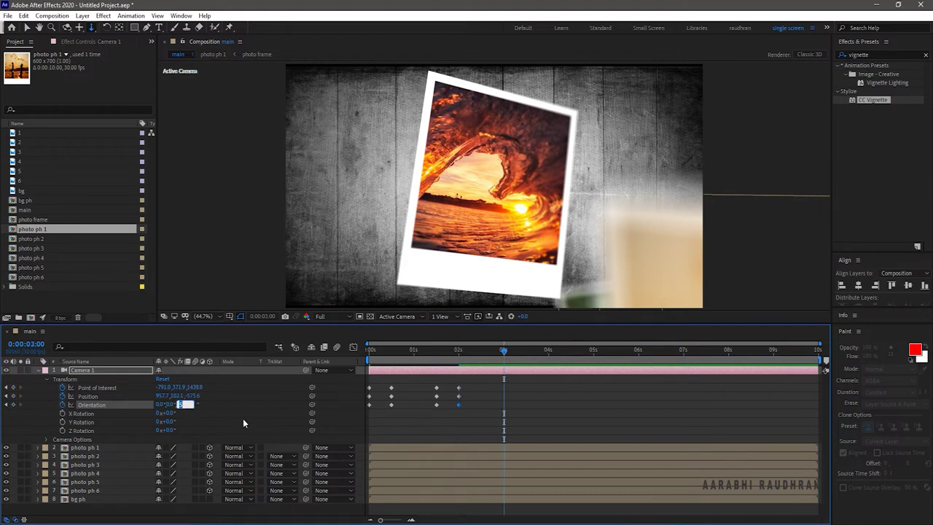
key(Return)
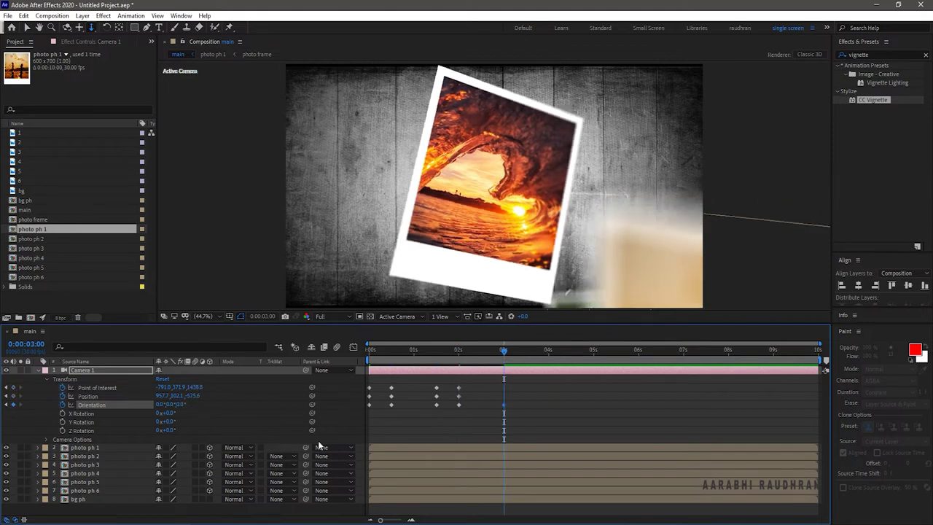
drag(467, 386, 459, 392)
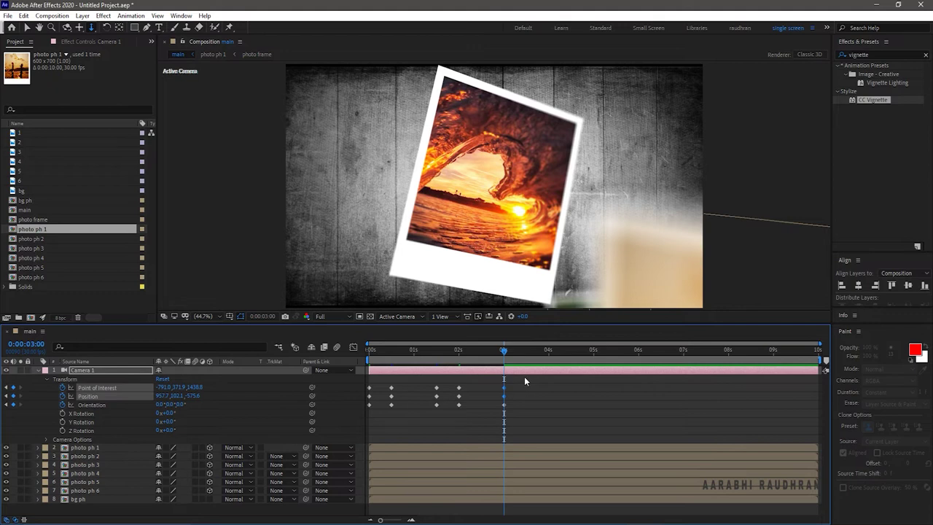
drag(504, 352, 330, 356)
key(space)
Step: At 0:00:03:15, move the camera toward photo ph 4 to bring it into view
drag(392, 353, 527, 352)
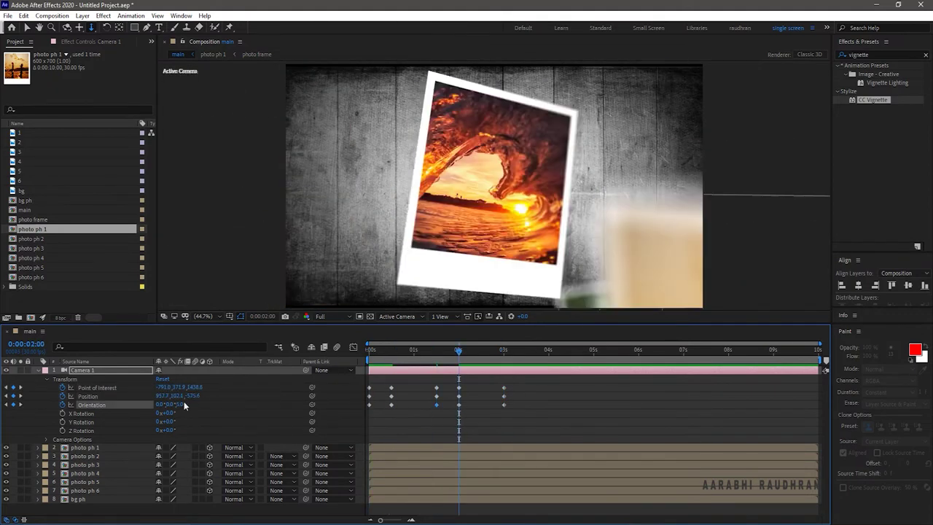
click(95, 473)
scroll(656, 175, down, 4)
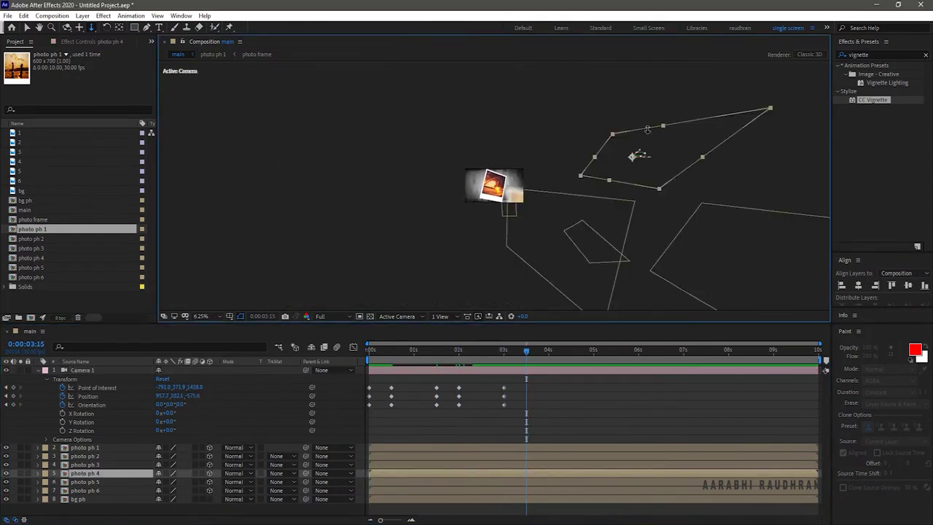
scroll(539, 133, up, 4)
drag(539, 134, 539, 88)
Step: Frame photo ph 4 sharply with camera position about (1250, -603, 178) and keyframe the orientation at 0:00:03:15
click(92, 27)
drag(412, 189, 529, 109)
key(1)
key(2)
drag(355, 148, 399, 148)
key(v)
click(13, 404)
Step: At 0:00:04:15, set the camera's Z orientation to 3° and add point of interest and position keyframes
drag(526, 351, 571, 351)
drag(185, 404, 187, 405)
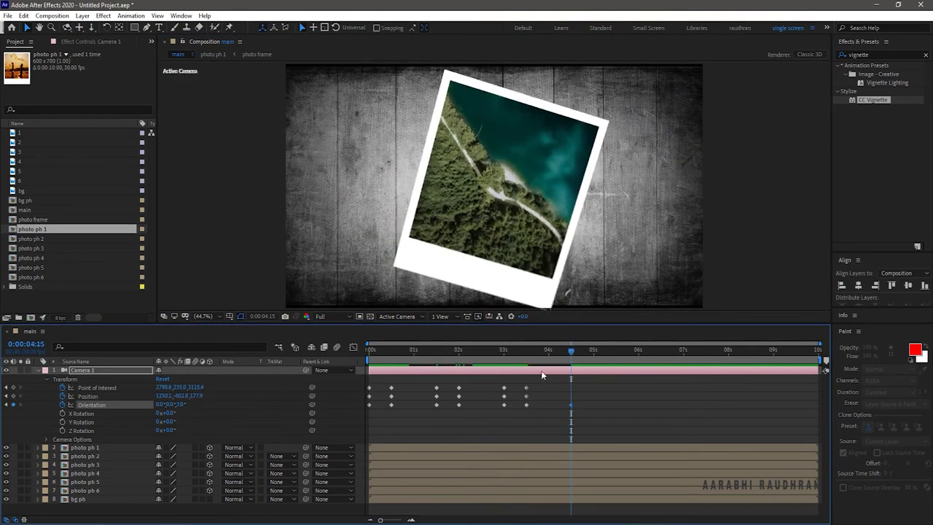
click(13, 387)
click(13, 396)
Step: At 0:00:05:00, track the camera to bring photo ph 5 into the middle of the frame
drag(571, 351, 594, 351)
click(85, 482)
click(211, 316)
click(217, 396)
key(2)
drag(426, 256, 538, 179)
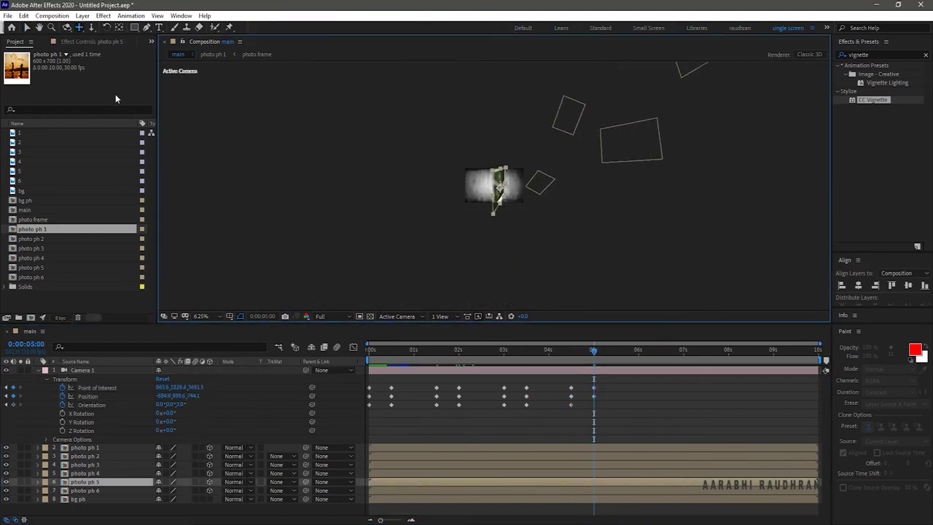
Step: Dolly and orbit the camera to frame photo ph 5 and keyframe the orientation at 0:00:05:00
key(shift+/)
click(66, 27)
click(91, 28)
click(66, 27)
click(13, 405)
Step: At 0:00:06:00, set the camera's Z orientation to 0° and add point of interest and position keyframes
drag(594, 351, 639, 350)
drag(180, 404, 177, 404)
click(13, 387)
click(13, 395)
Step: At 0:00:06:15, move the camera over to photo ph 6 so it fills the frame
drag(638, 350, 662, 351)
click(85, 491)
click(211, 371)
key(shift+slash)
key(f)
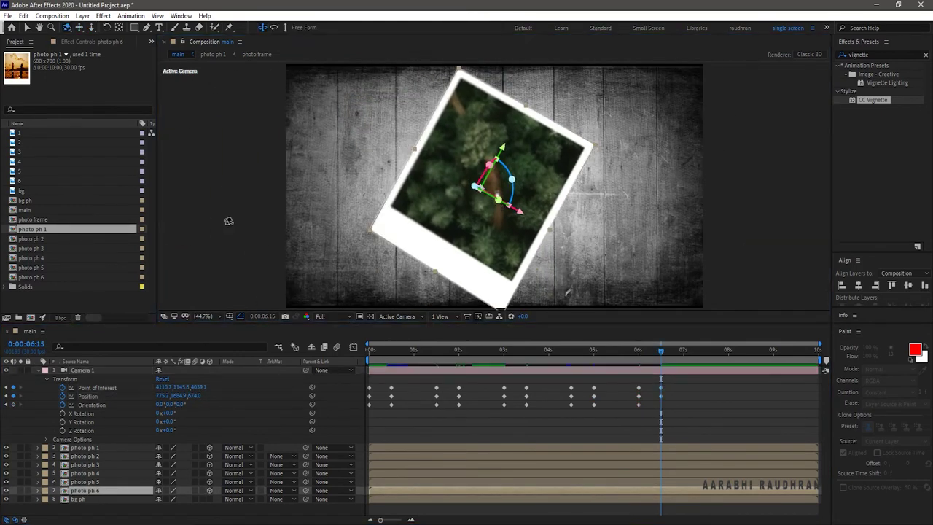
Step: Try orbiting the camera around photo ph 6 and changing its X and Z rotation, and undo the adjustments
drag(237, 222, 188, 218)
drag(511, 167, 543, 211)
drag(168, 413, 164, 413)
drag(167, 431, 177, 431)
key(ctrl+z)
key(ctrl+z)
key(ctrl+z)
click(79, 27)
key(ctrl+z)
key(ctrl+z)
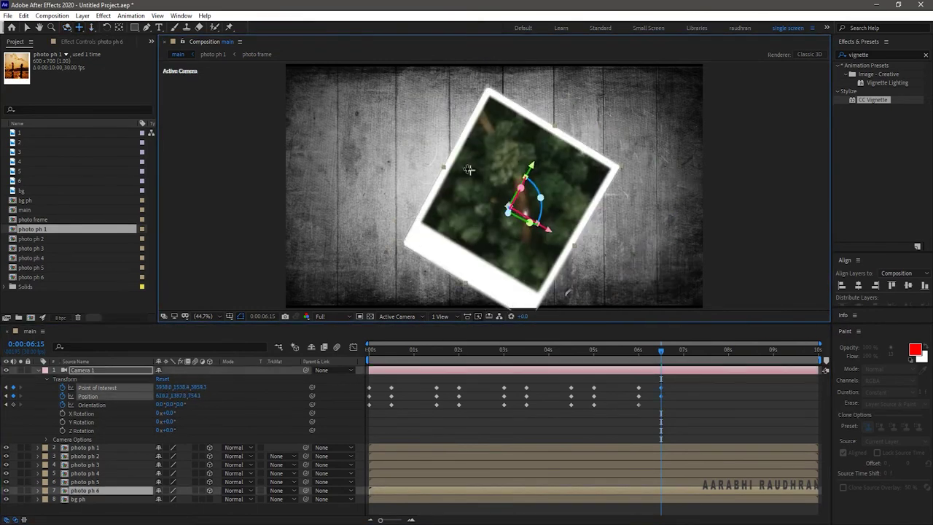
Step: Try a steeper camera orbit around photo ph 6 and undo the attempt
key(c)
drag(526, 173, 560, 291)
key(ctrl+z)
key(ctrl+z)
key(ctrl+z)
key(ctrl+z)
key(ctrl+z)
Step: Recentre and sharpen photo ph 6 in the frame with camera position about (981, 1440, 632)
click(79, 27)
mouse_move(601, 217)
mouse_down()
mouse_move(525, 198)
mouse_move(597, 223)
mouse_up()
key(c)
Step: Keyframe the camera's orientation at 0:00:06:15, and set its Z orientation to 3° at 0:00:07:15
click(13, 404)
click(704, 352)
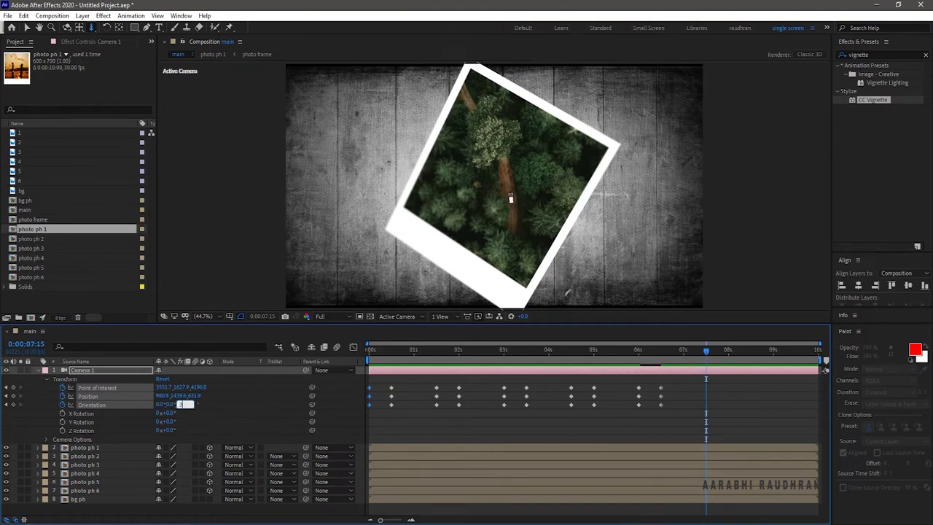
key(Return)
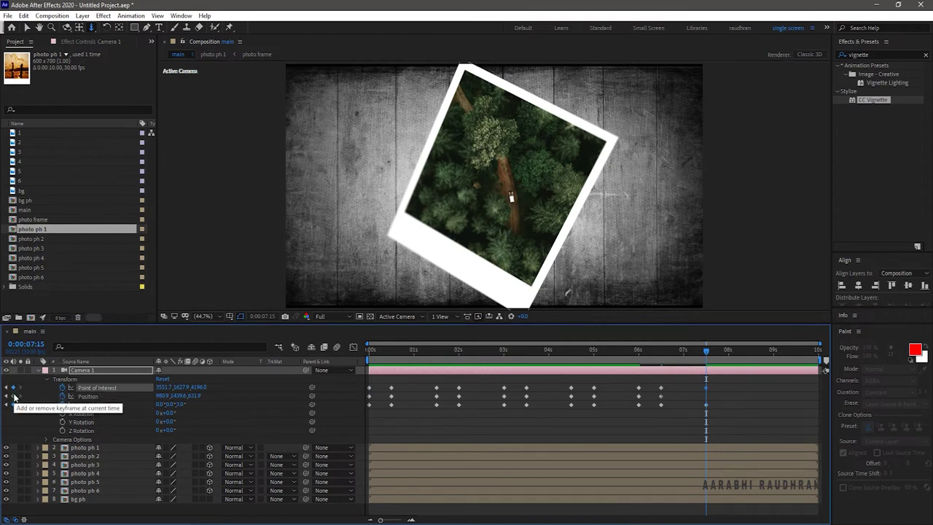
Step: Copy the camera's opening point of interest, position and orientation keyframes to 0:00:08:00
click(730, 353)
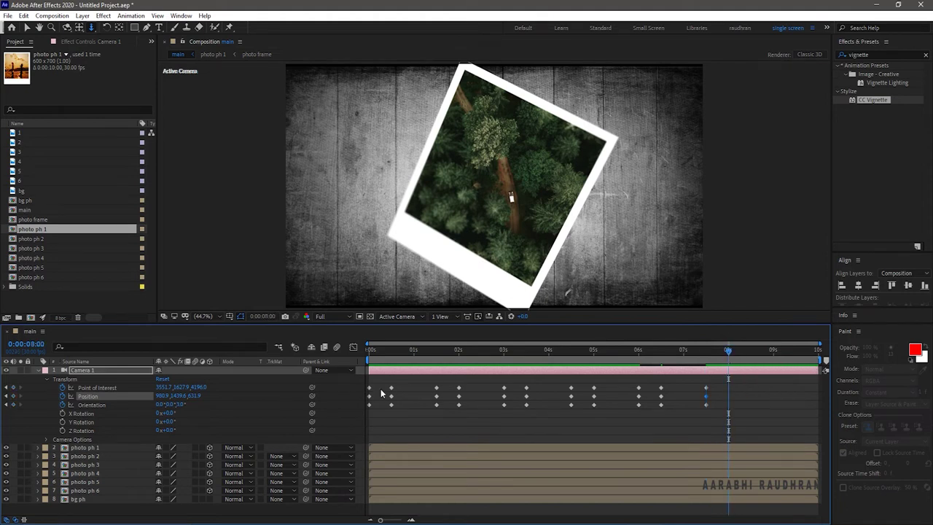
drag(378, 384, 366, 414)
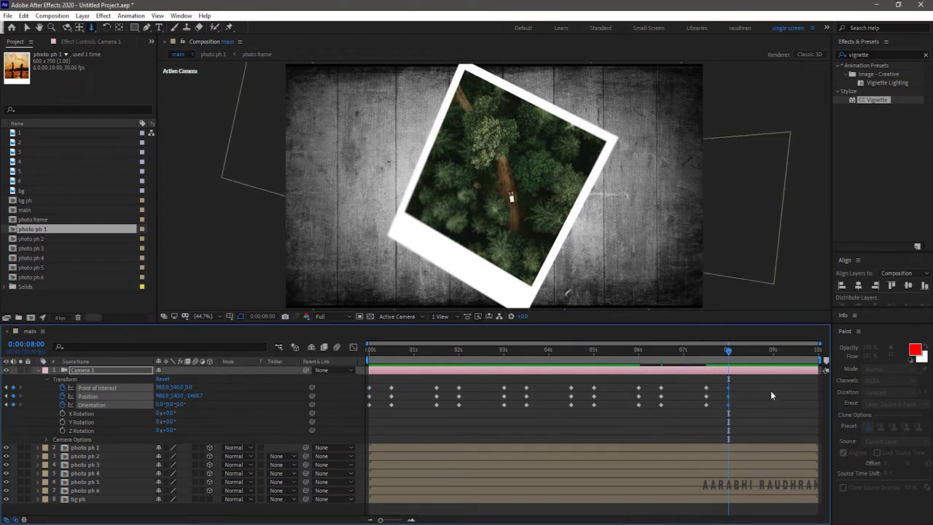
key(ctrl+v)
Step: Preview the camera animation and end the work area at 9 seconds
key(space)
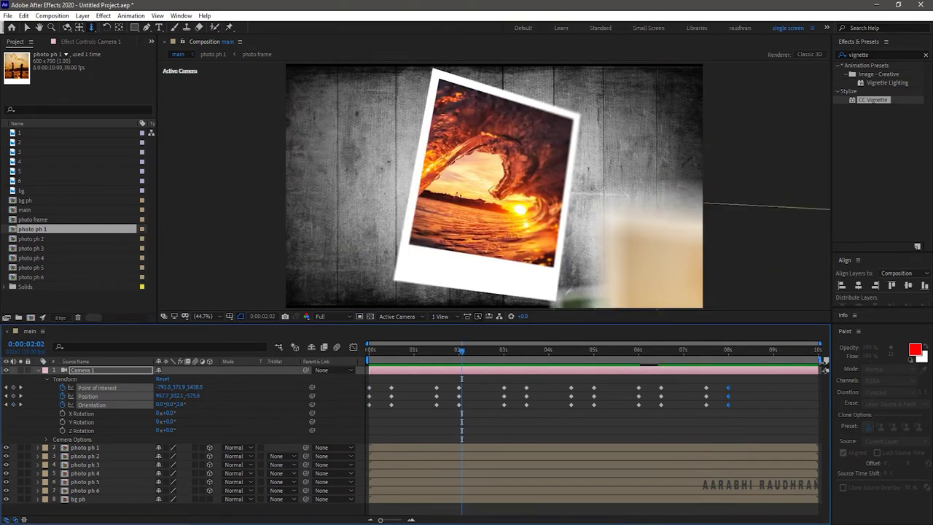
drag(793, 361, 772, 363)
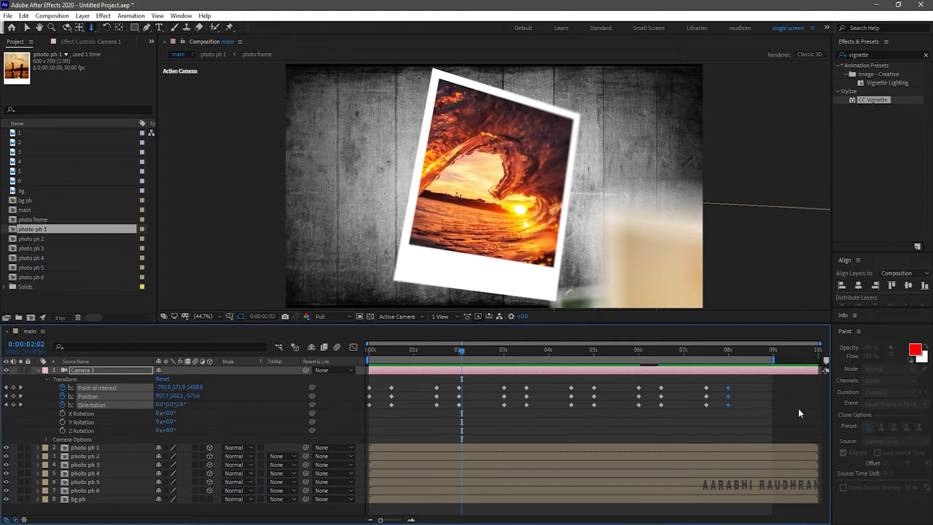
Step: Easy-ease all of the camera's keyframes and reshape their speed curves so each move starts fast and slows down gradually
drag(744, 384, 368, 432)
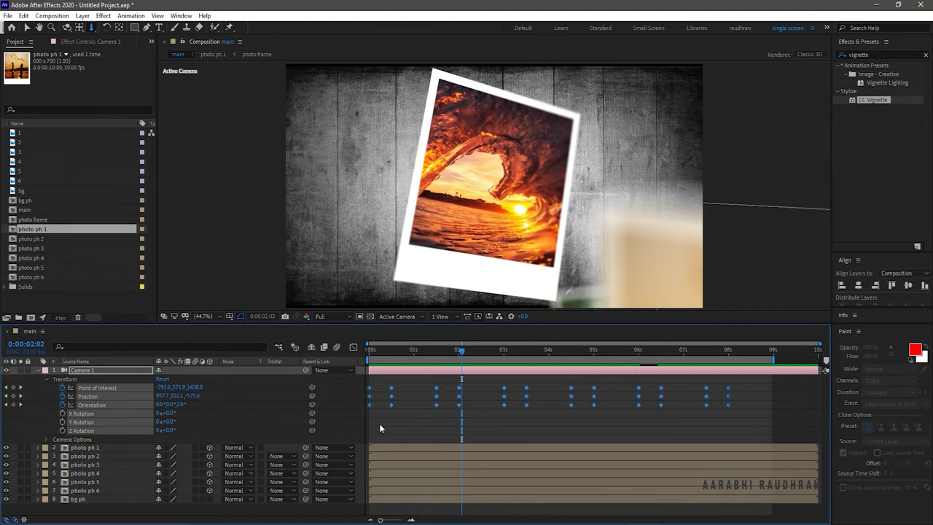
key(F9)
click(354, 348)
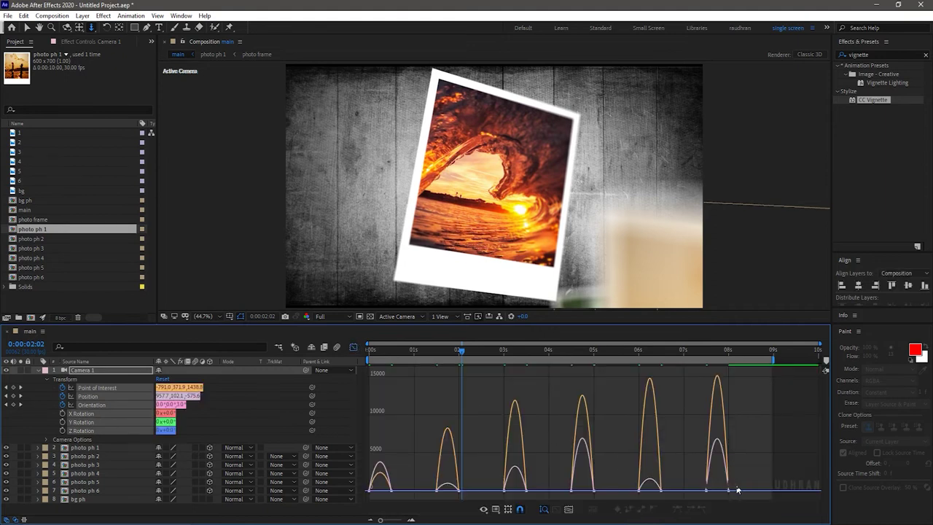
drag(740, 489, 397, 501)
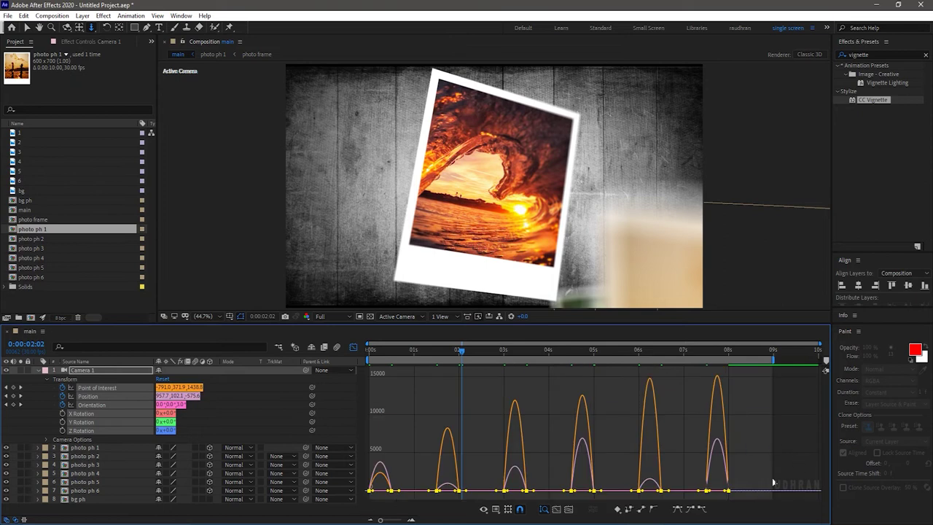
drag(726, 492, 677, 498)
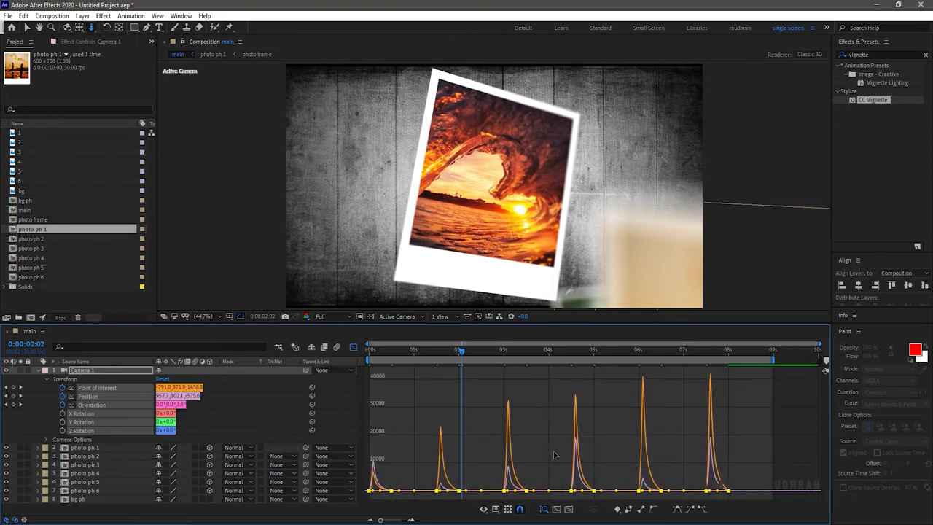
click(352, 347)
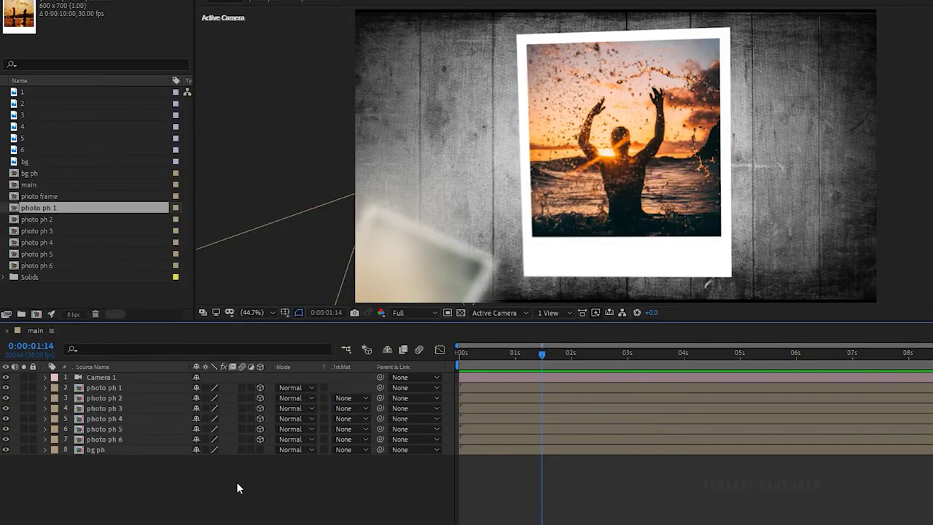
Step: Add a 3D null object to the main composition and parent Camera 1 to it
right_click(236, 482)
mouse_move(295, 349)
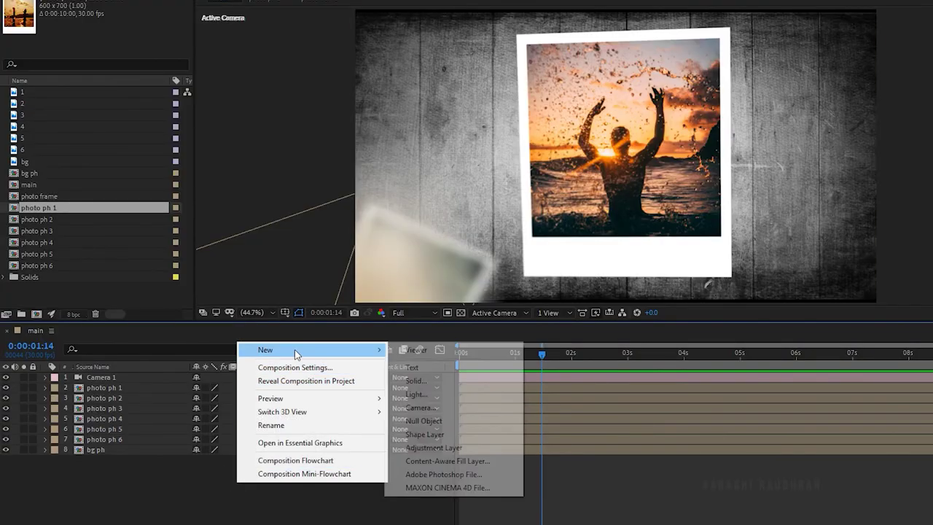
click(419, 421)
click(260, 378)
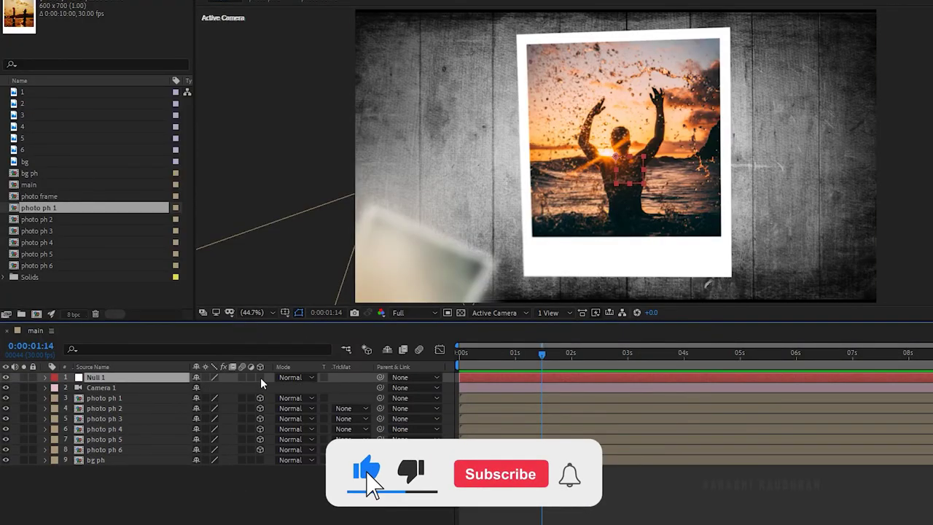
click(426, 387)
click(412, 416)
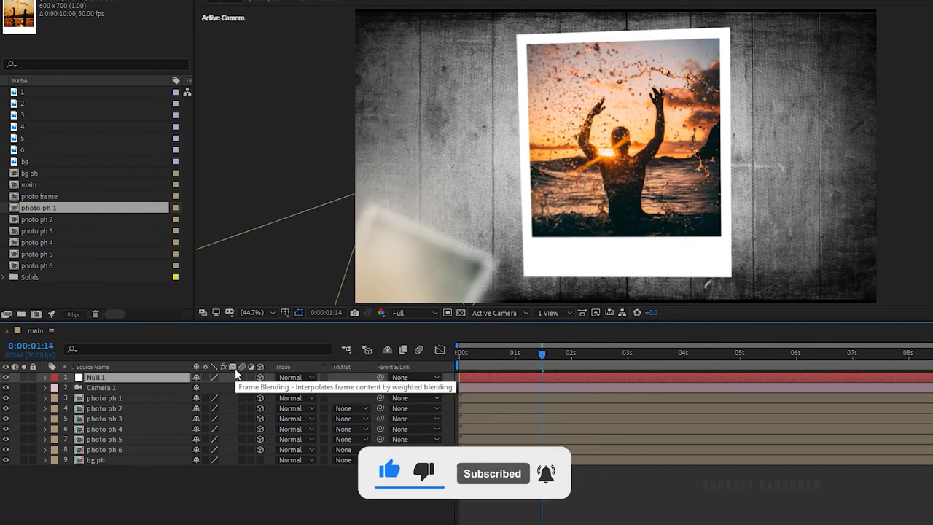
Step: Add the expression wiggle(5,5) to the null object's position
key(p)
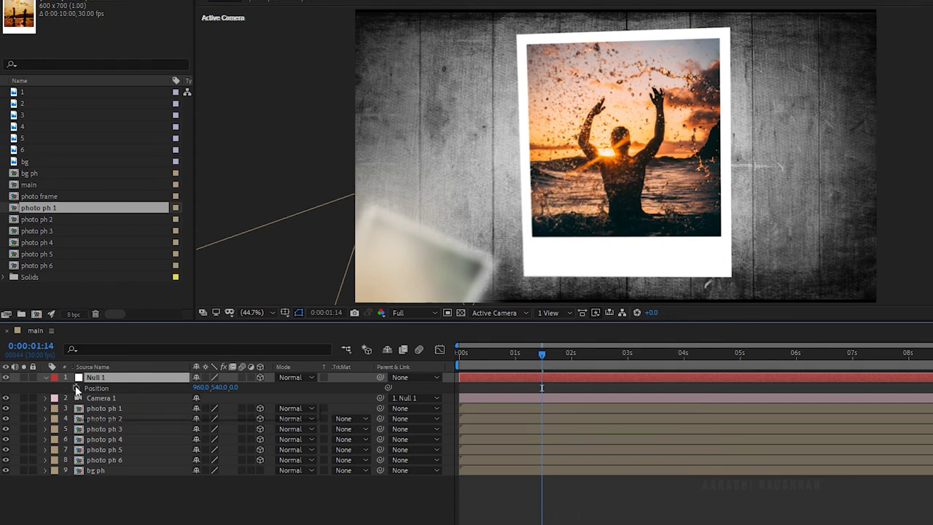
alt+click(76, 388)
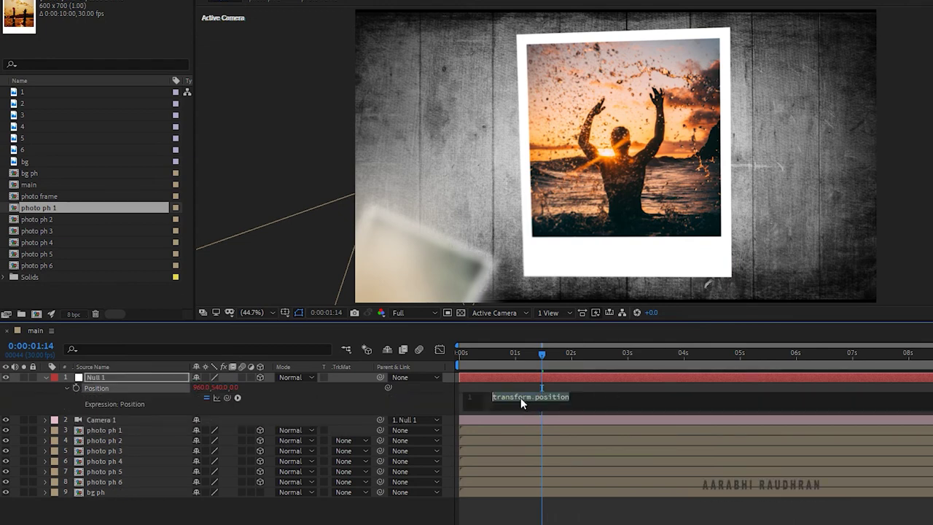
text(wiggl)
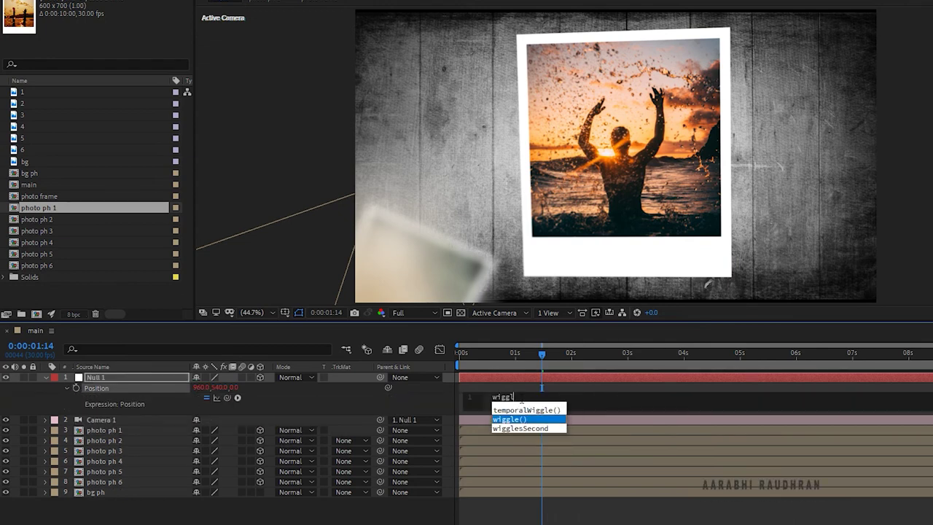
text(e)
key(Return)
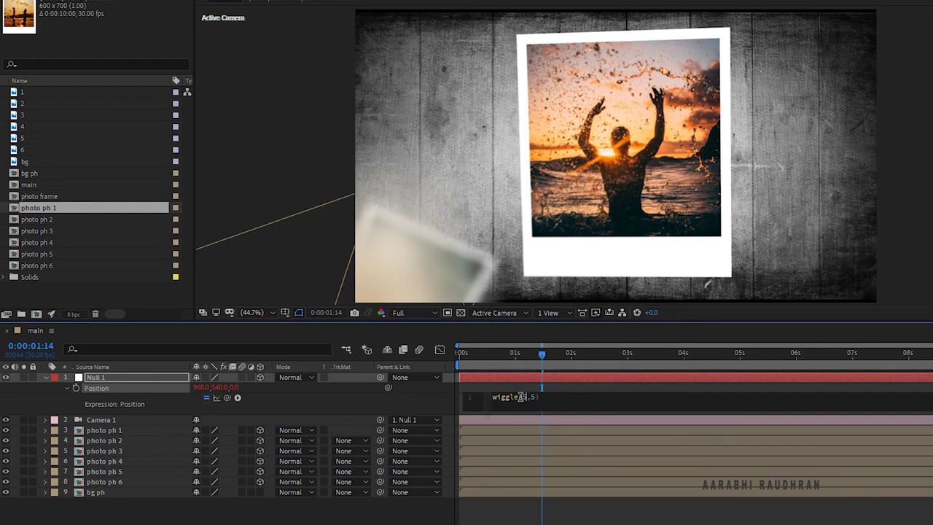
click(622, 516)
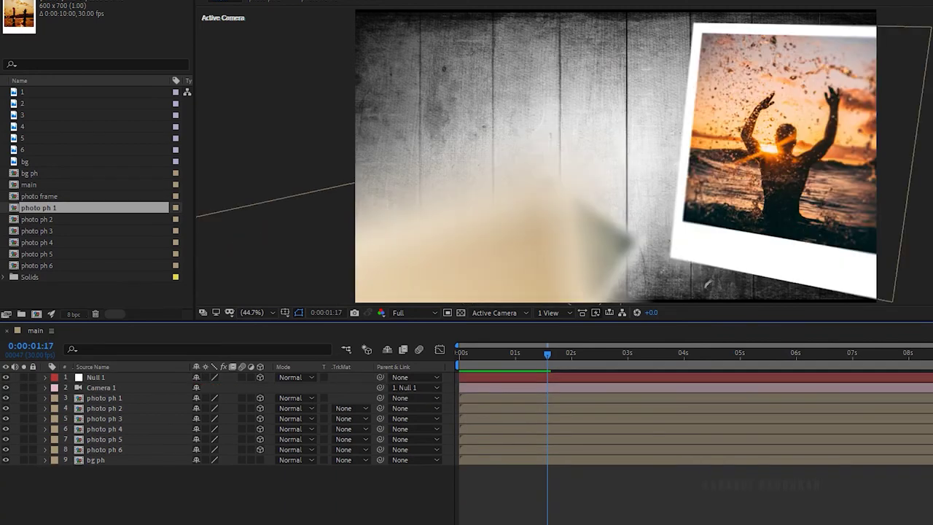
Step: Add an adjustment layer above the null and enable motion blur on layers photo ph 1 through photo ph 6
right_click(284, 485)
mouse_move(350, 402)
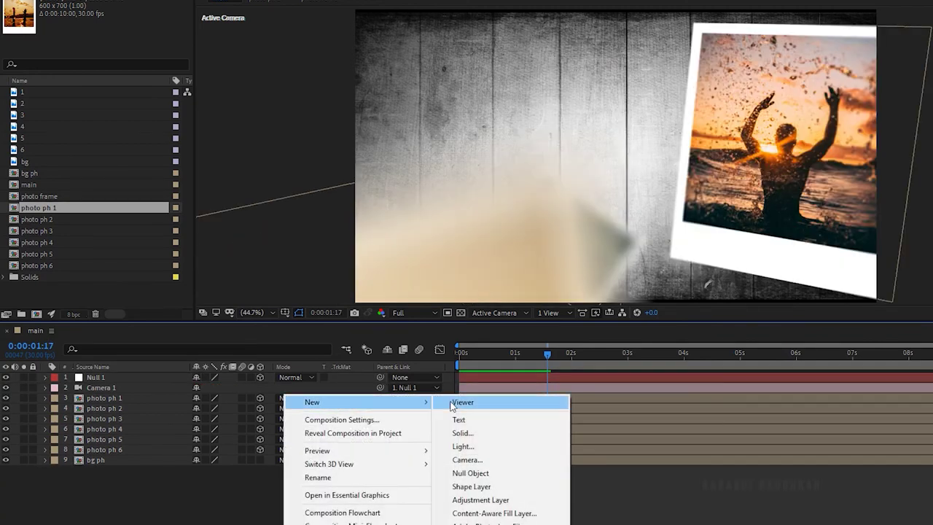
click(474, 497)
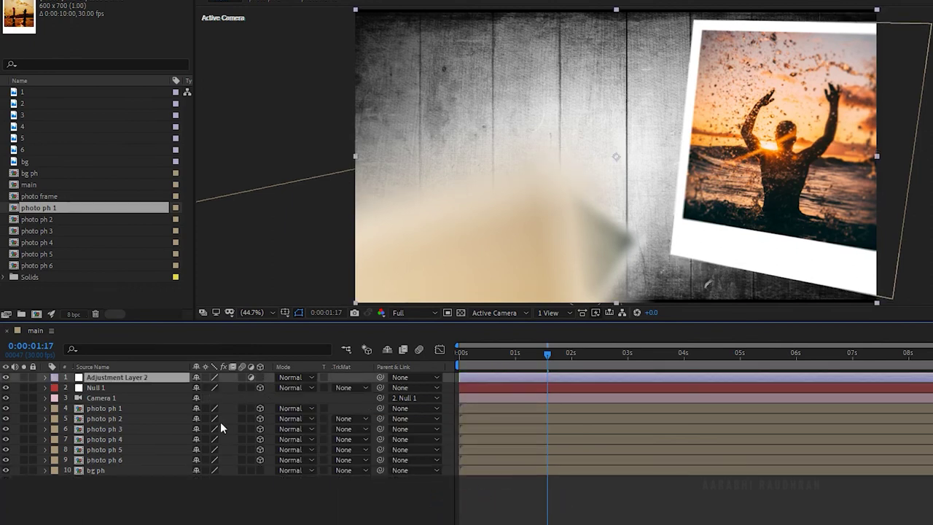
click(120, 460)
shift+click(117, 408)
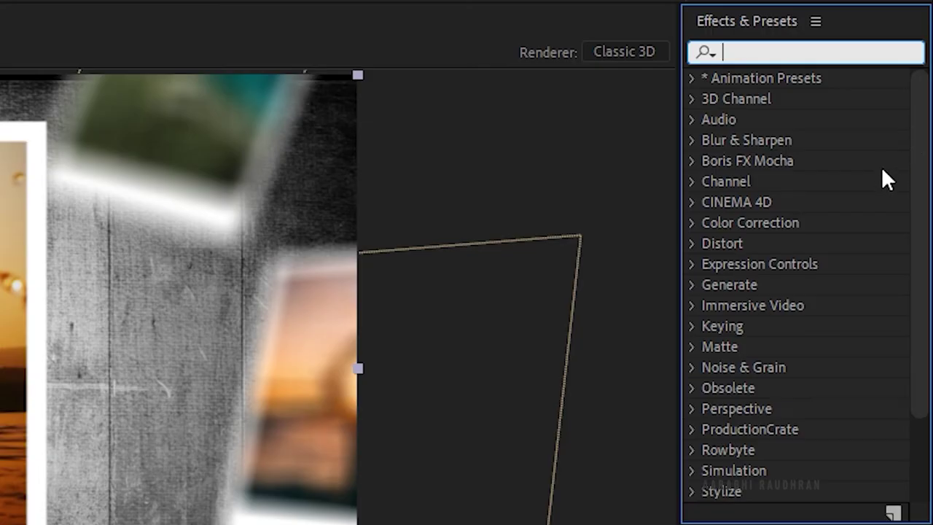
Step: Apply the 4-Color Gradient effect to the adjustment layer and set the layer's blending mode to Add
text(4)
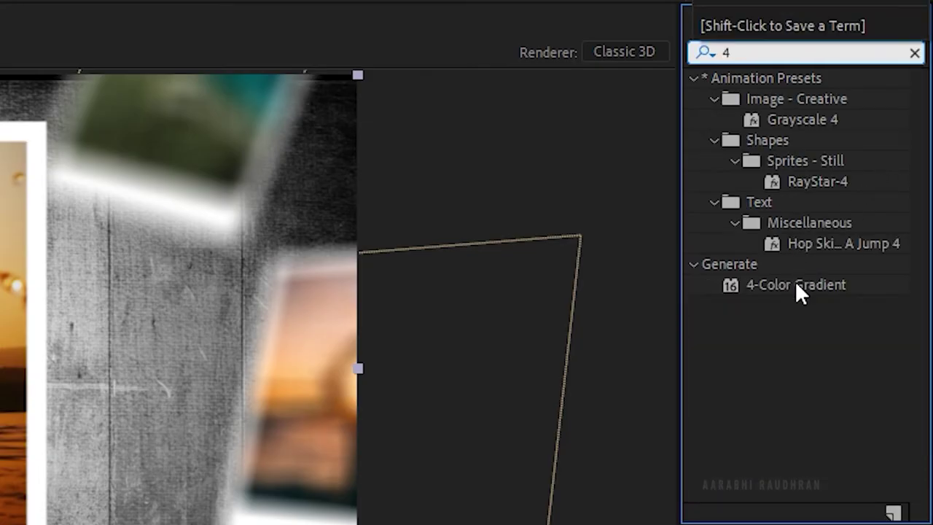
drag(798, 291, 116, 367)
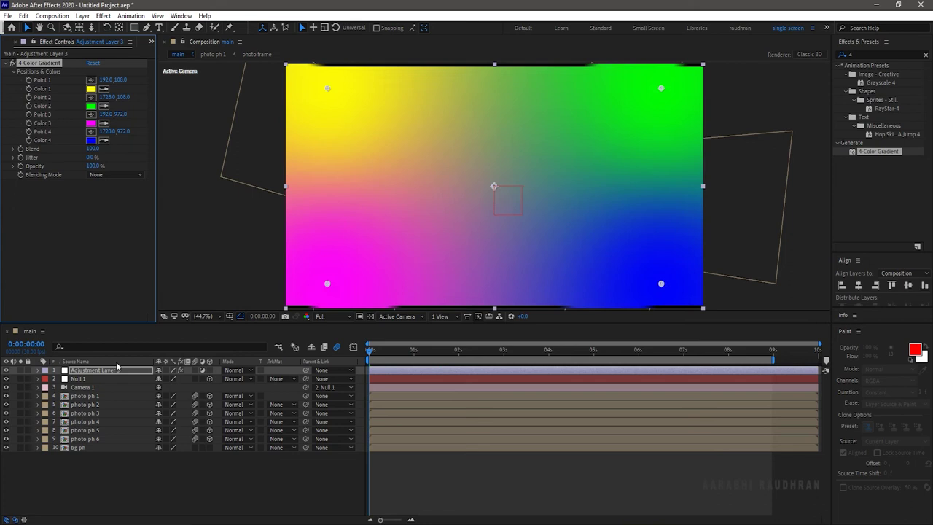
click(239, 371)
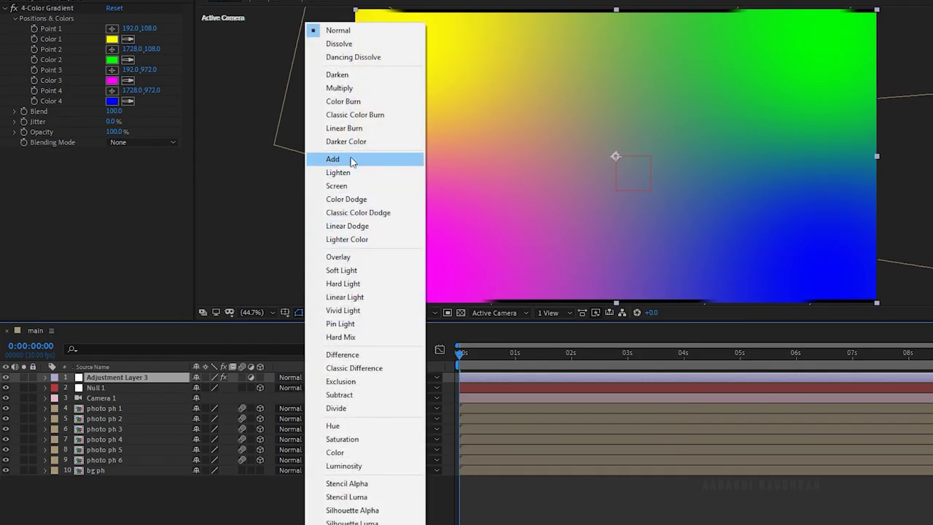
click(332, 159)
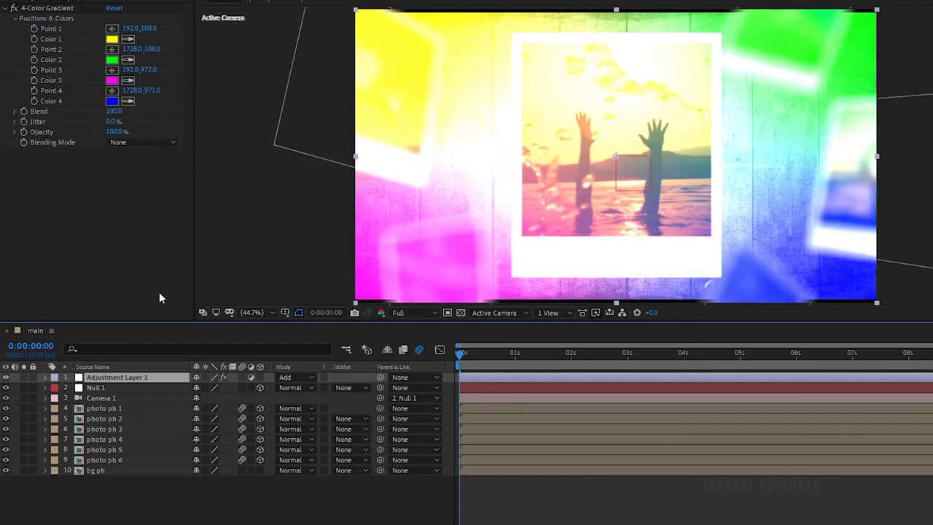
Step: Set the adjustment layer's opacity to 10%
key(t)
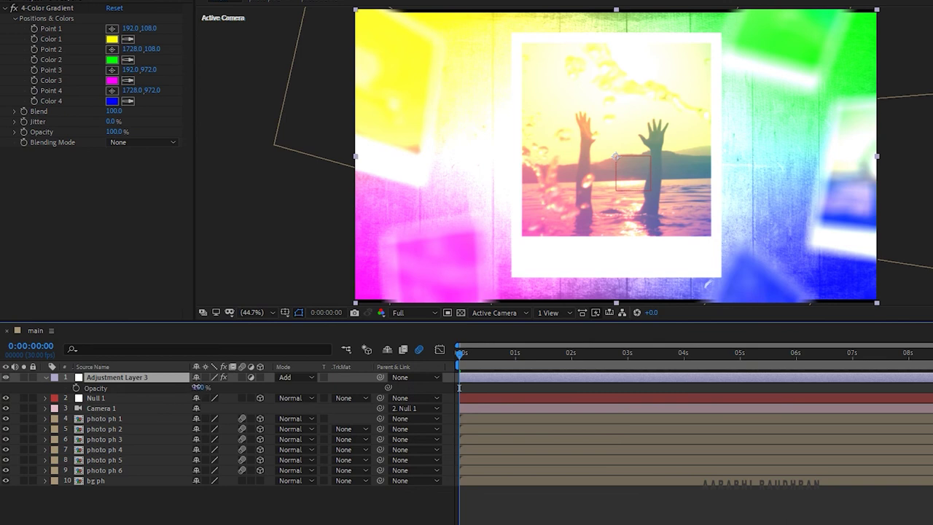
text(0)
key(Return)
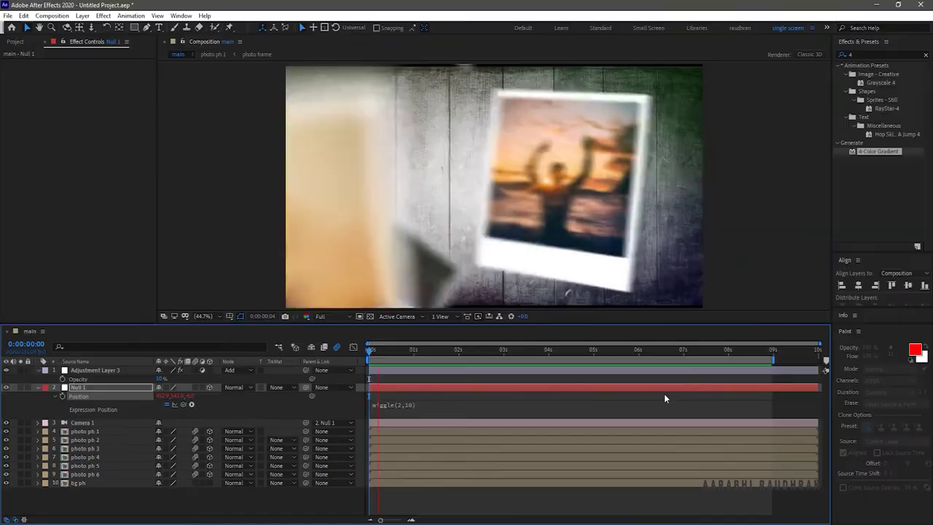